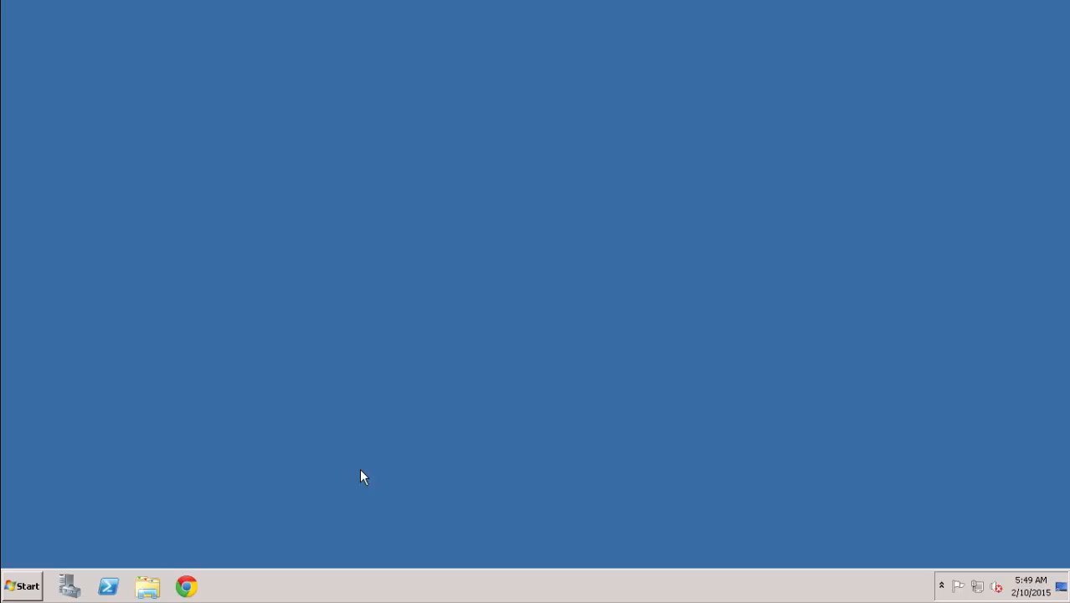
Step: Launch OpenScript and open JDEFunctionalTestScript from the Default repository
key("super")
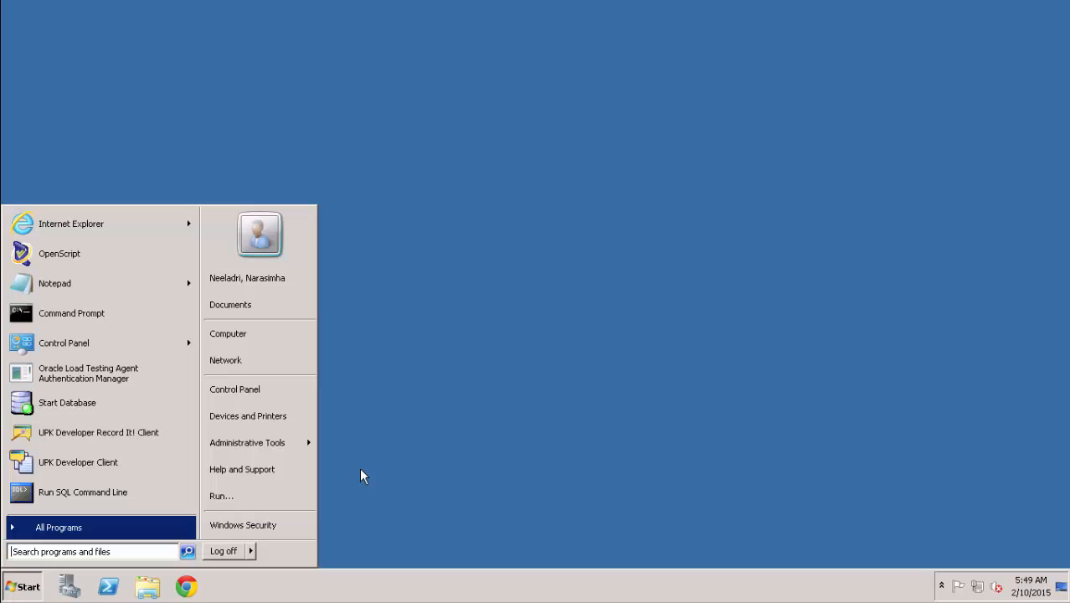
left_click(60, 259)
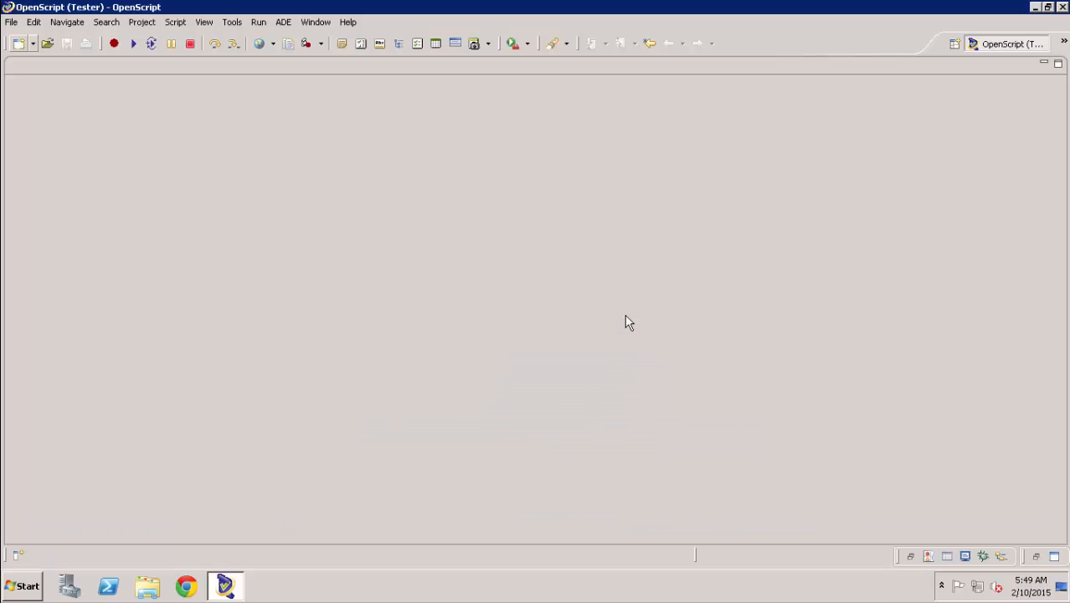
left_click(12, 22)
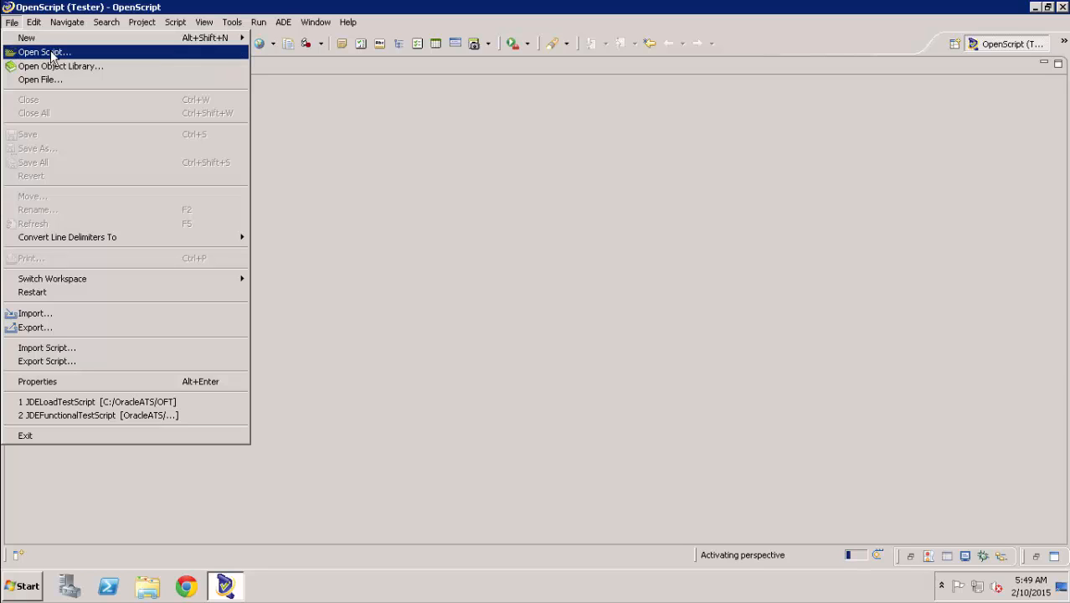
left_click(44, 52)
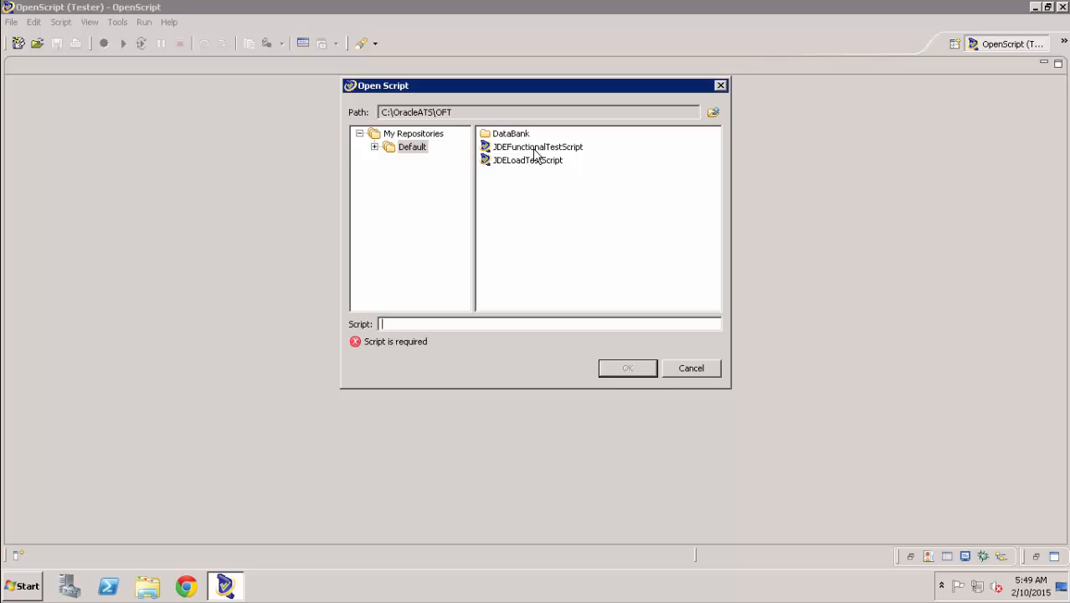
double_click(534, 147)
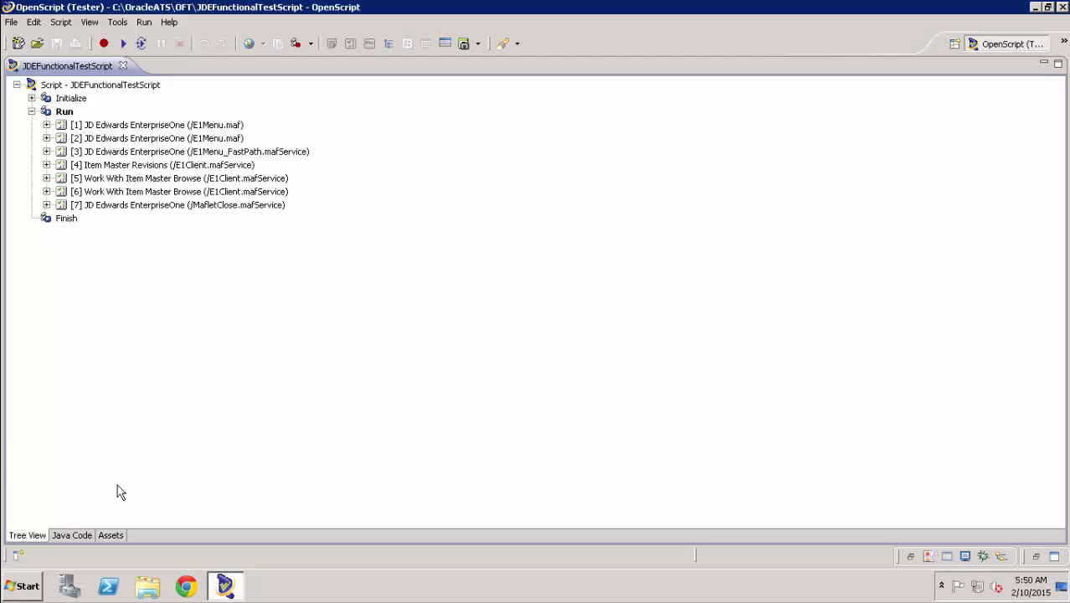
Step: Review the functional script's Java code, return to the tree, and expand Run steps [1] and [2] to inspect their actions
left_click(73, 537)
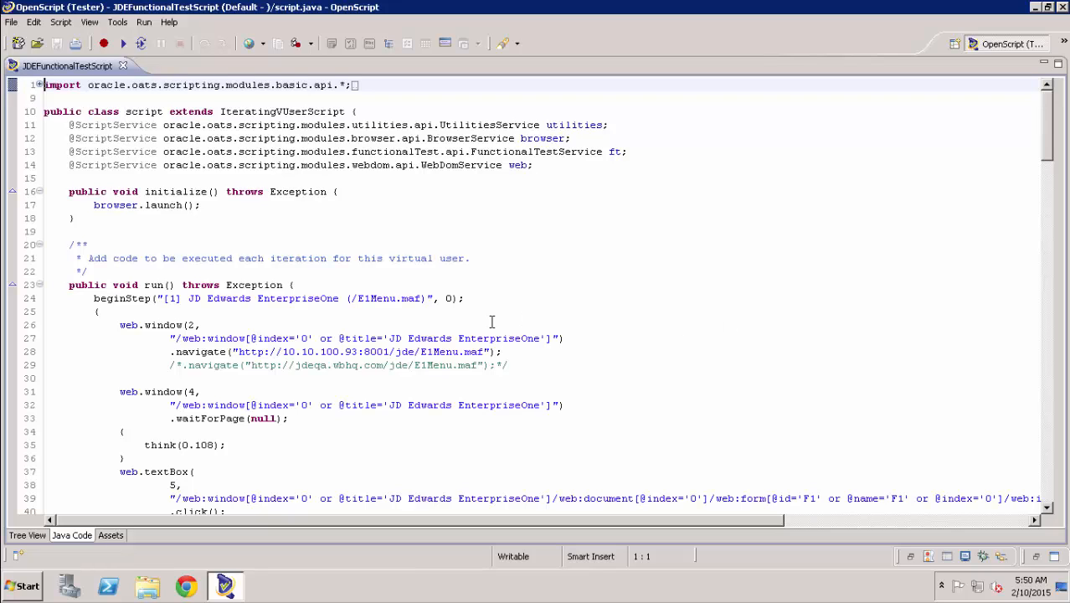
left_click(27, 535)
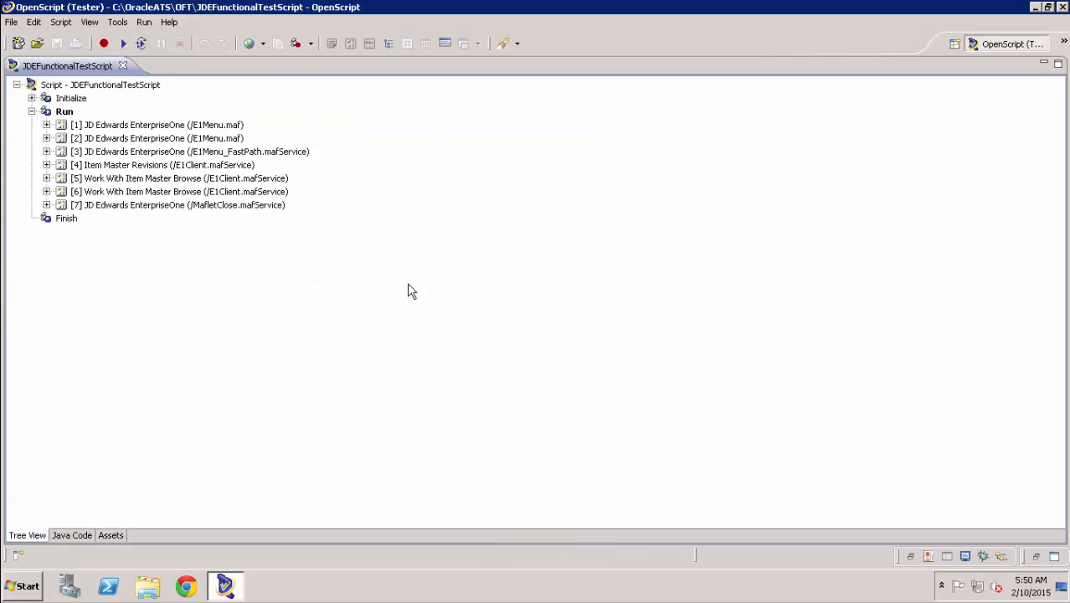
left_click(46, 125)
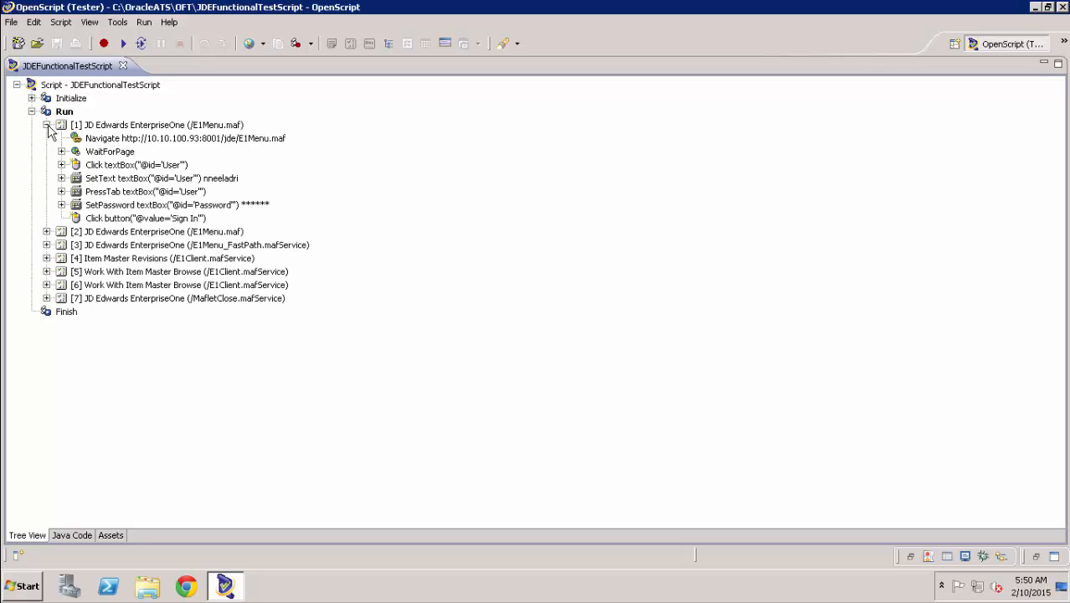
left_click(46, 232)
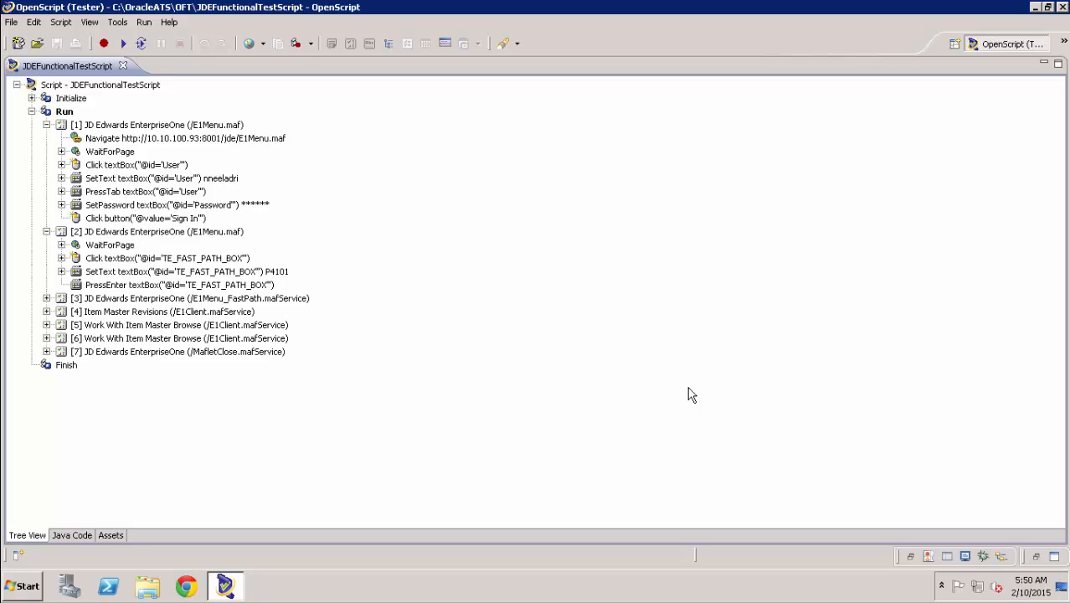
Step: Play back the functional test script, including its P4101 fast path entry, and expand the newest result to its iteration level
key("ctrl+F5")
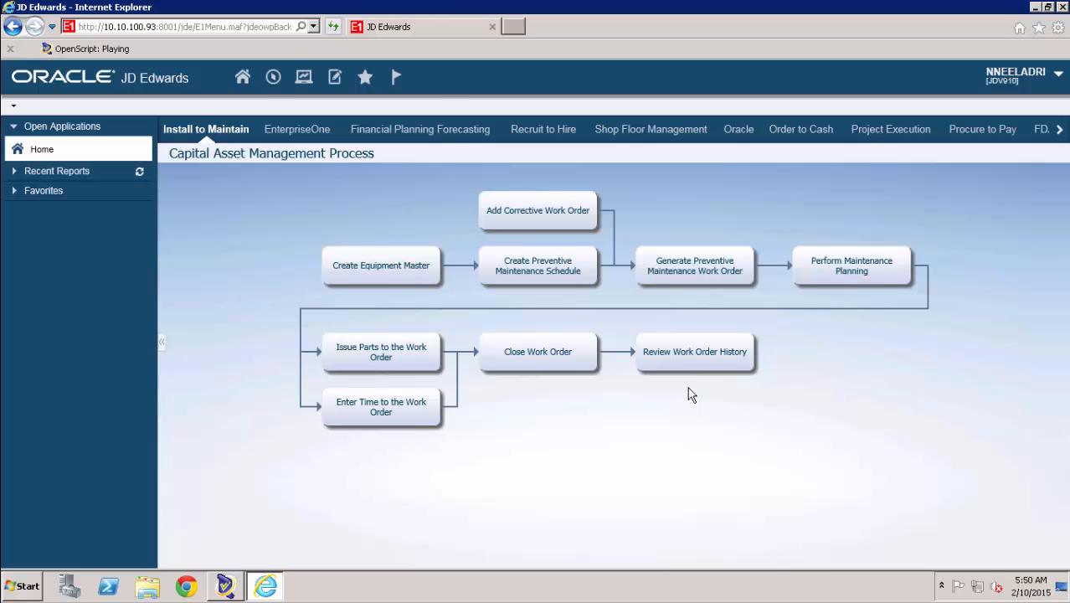
type("P4101")
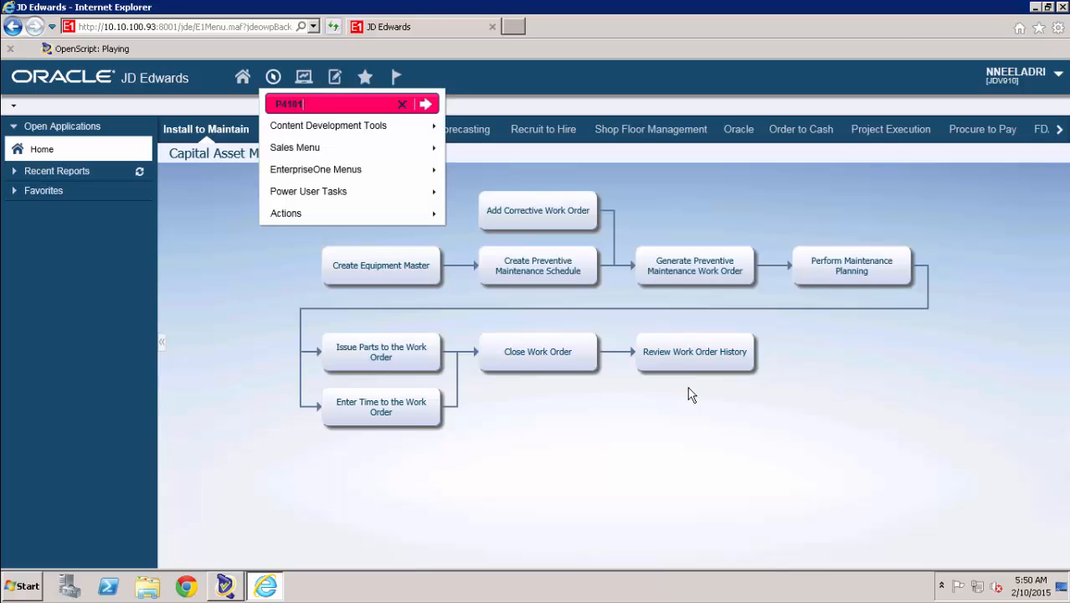
key("Return")
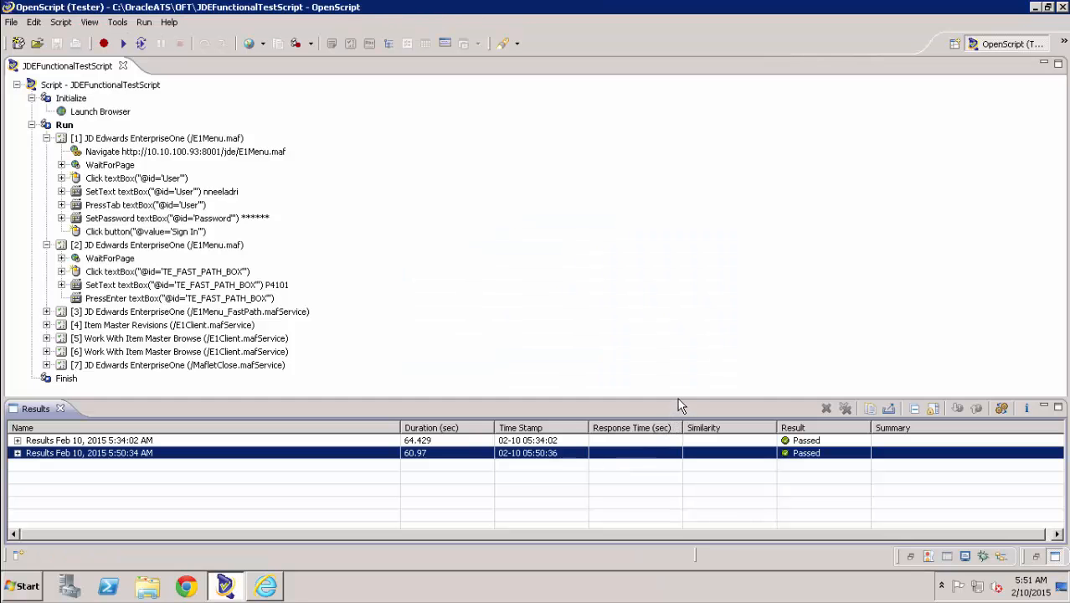
left_click(18, 453)
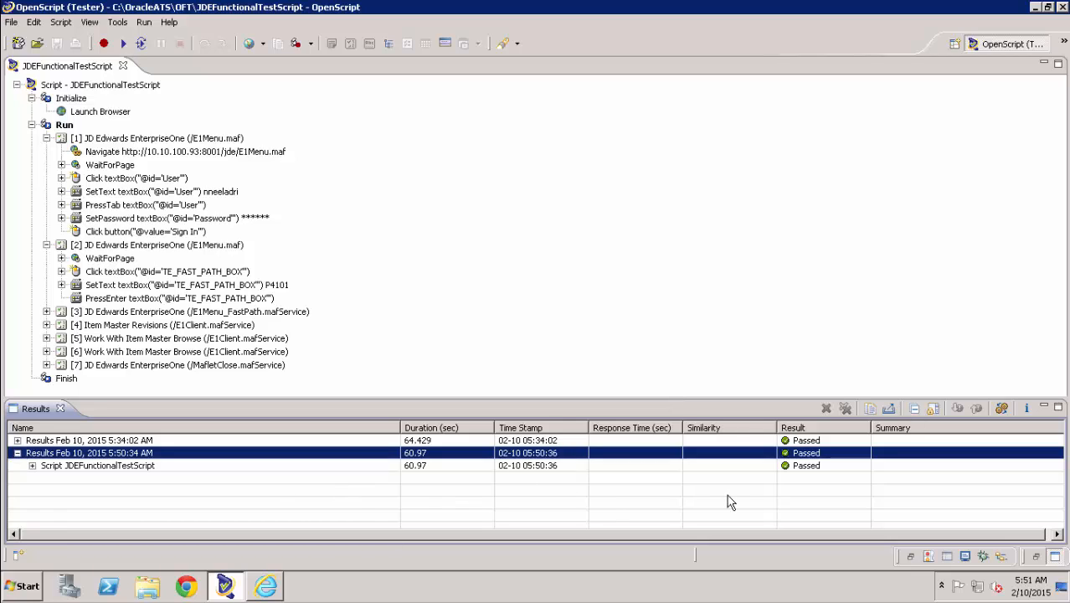
left_click(32, 466)
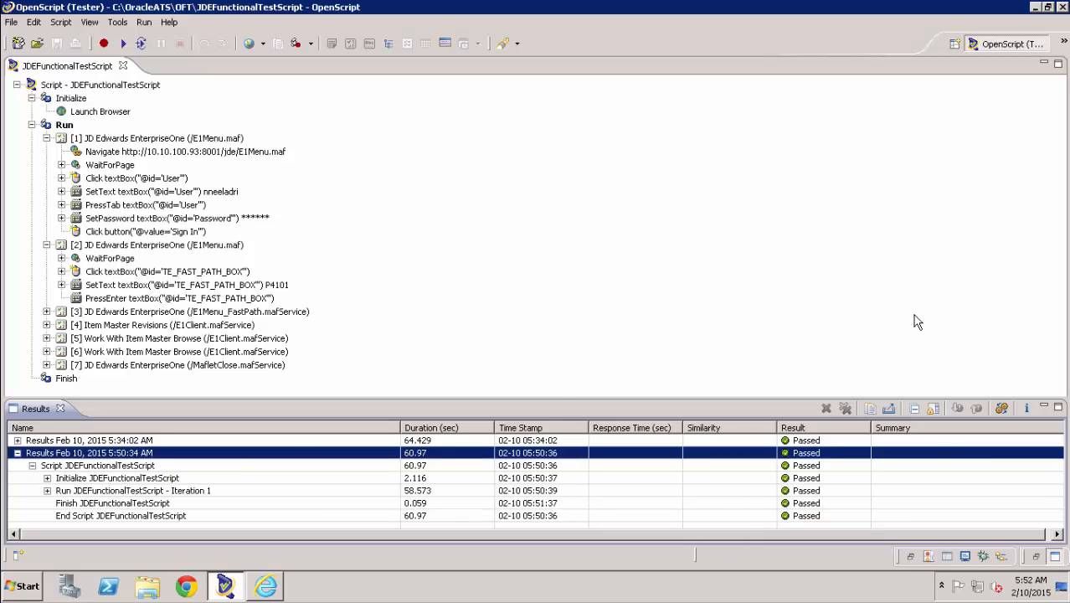
Step: Close the functional test script and open JDELoadTestScript from the Default repository
left_click(123, 67)
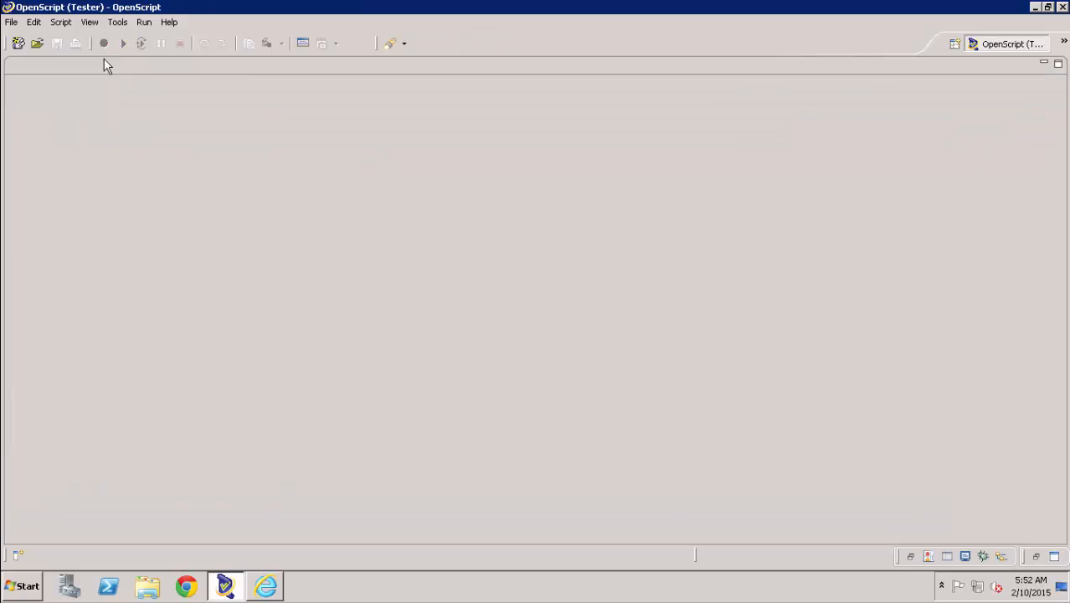
left_click(11, 22)
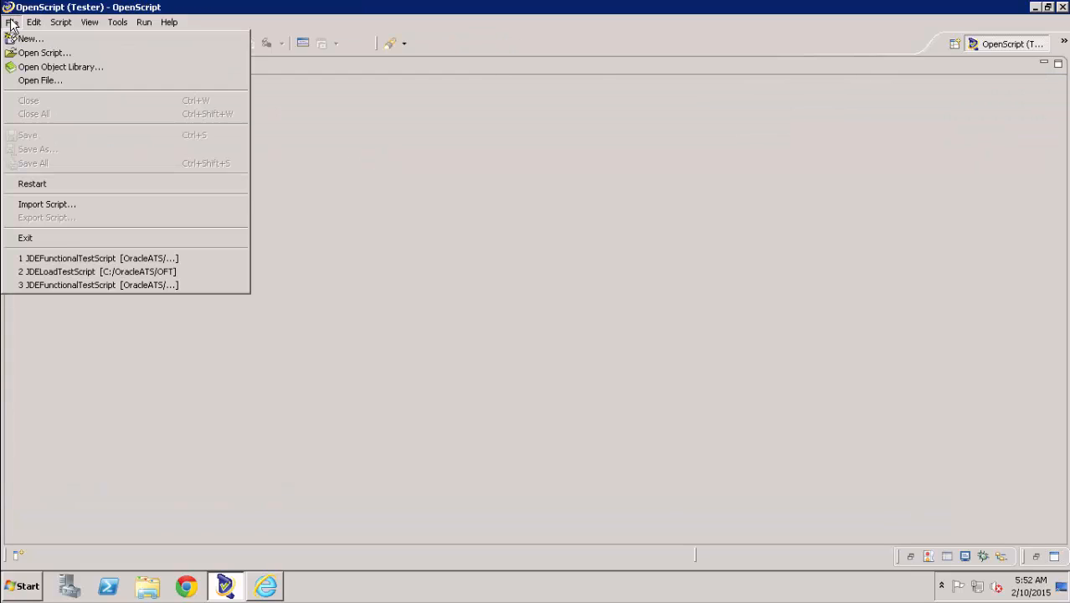
left_click(49, 52)
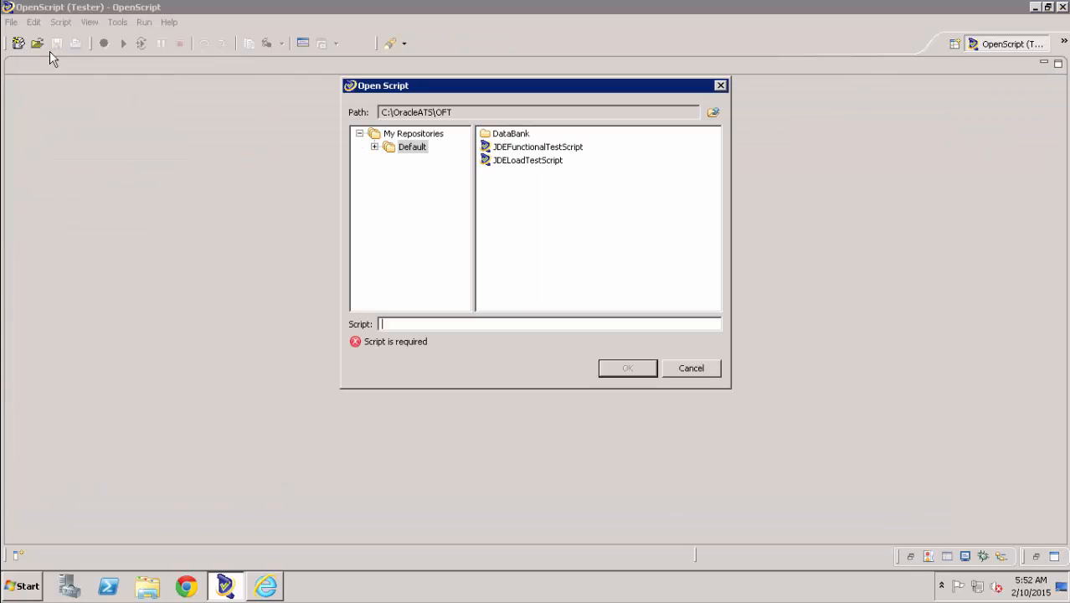
double_click(532, 162)
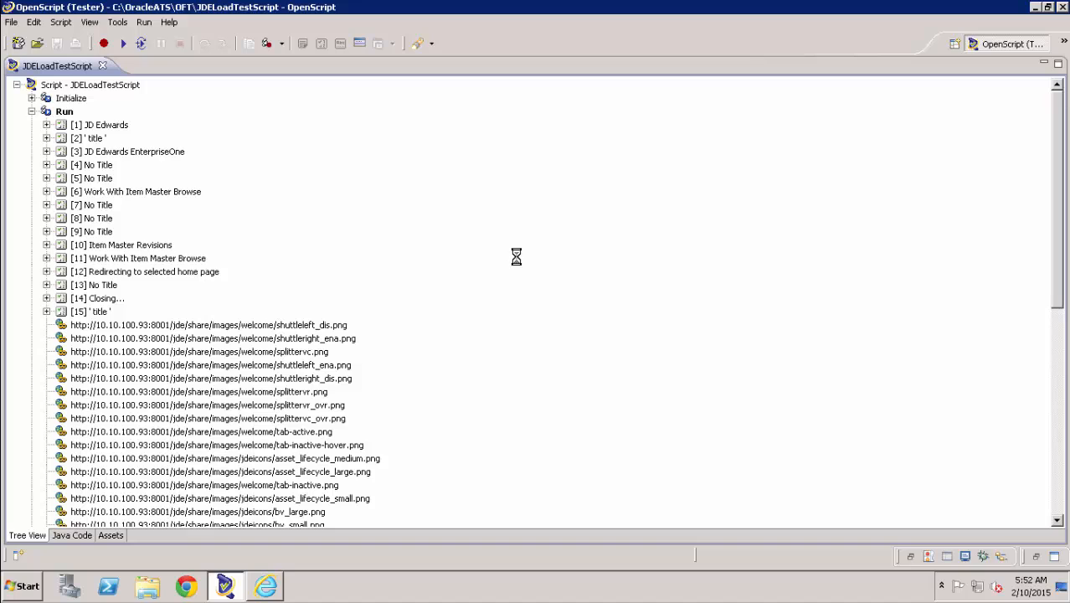
Step: Inspect the load script's [1] JD Edwards step, play back the script, and view its console output and results
left_click(47, 124)
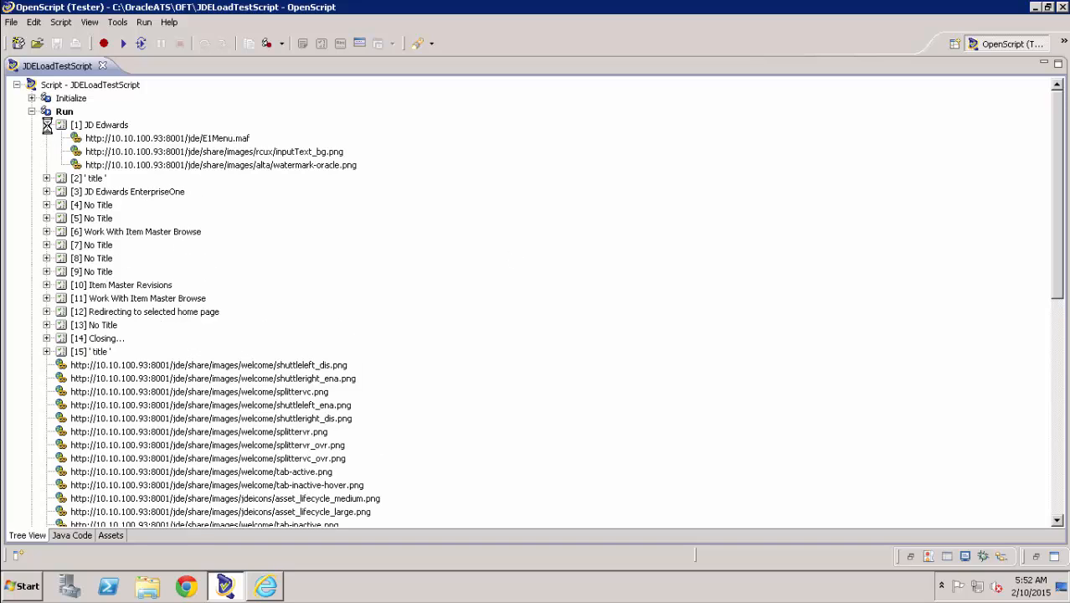
left_click(47, 125)
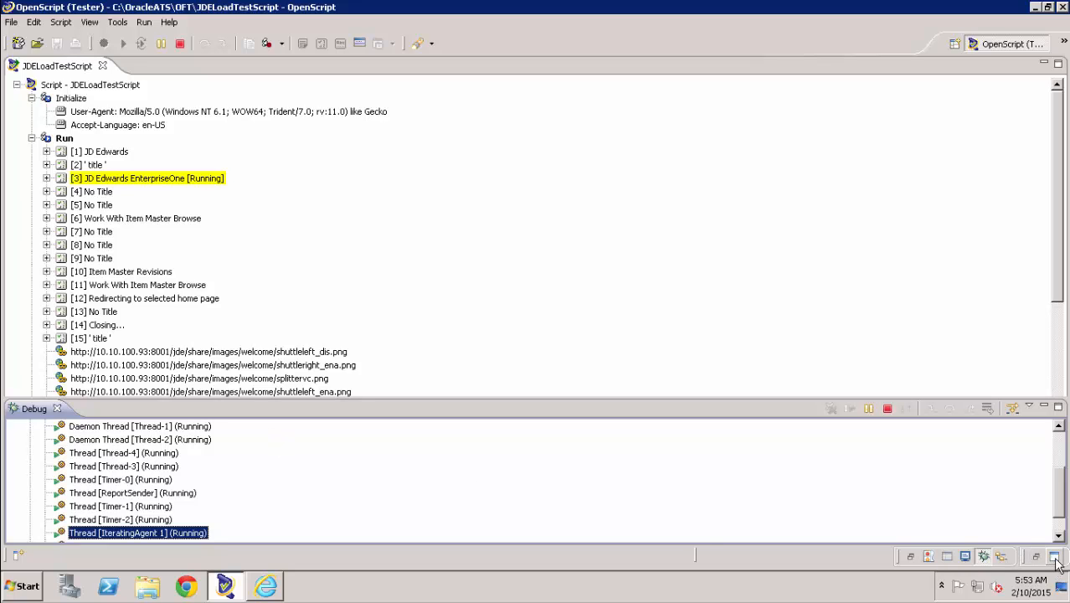
left_click(966, 557)
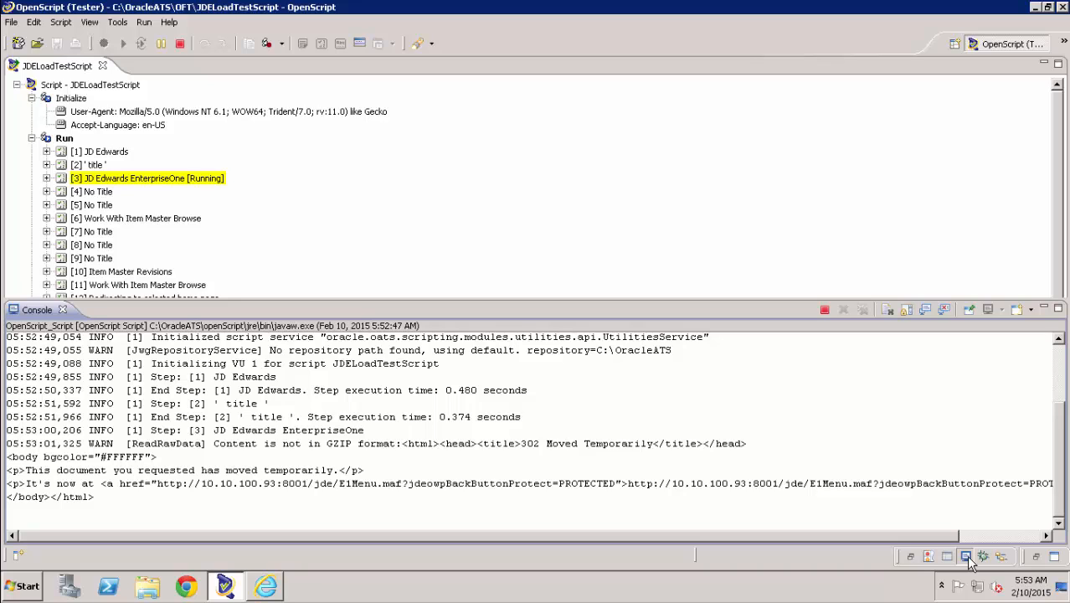
left_click(1055, 558)
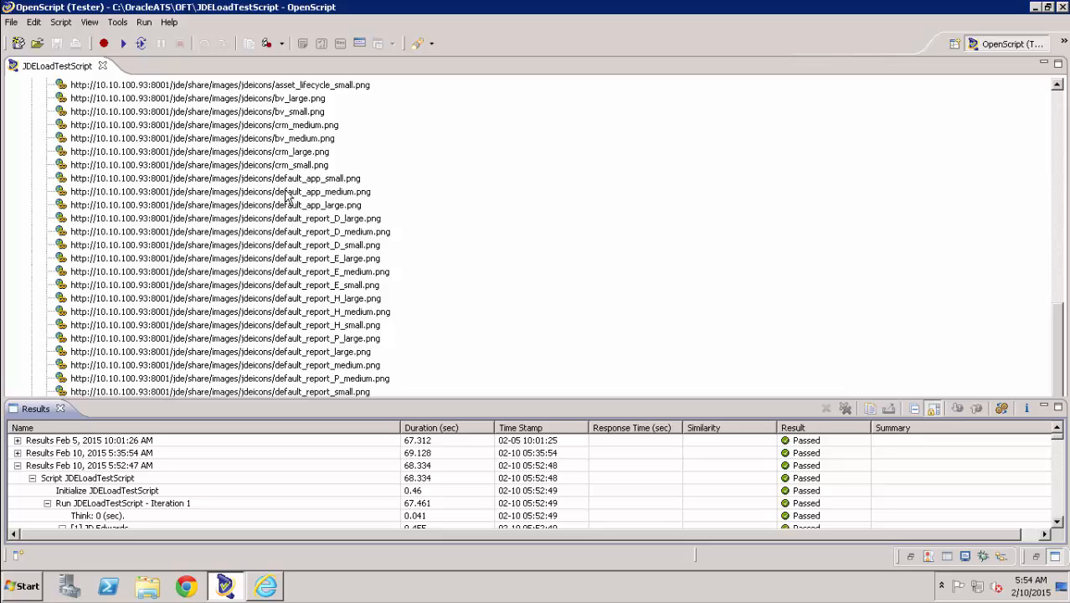
Step: Close JDELoadTestScript
left_click(103, 66)
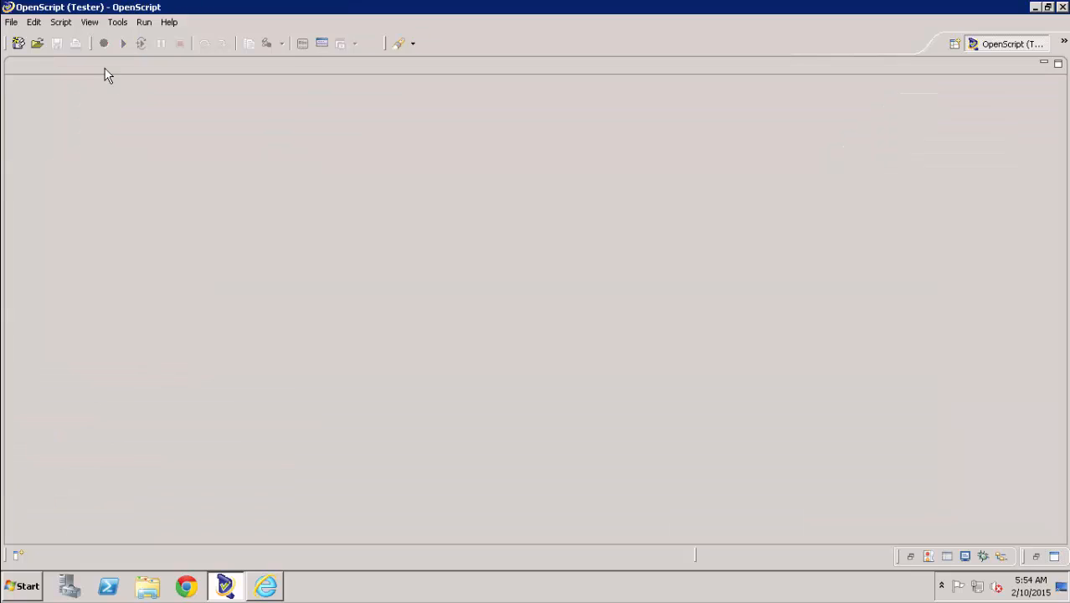
left_click(12, 22)
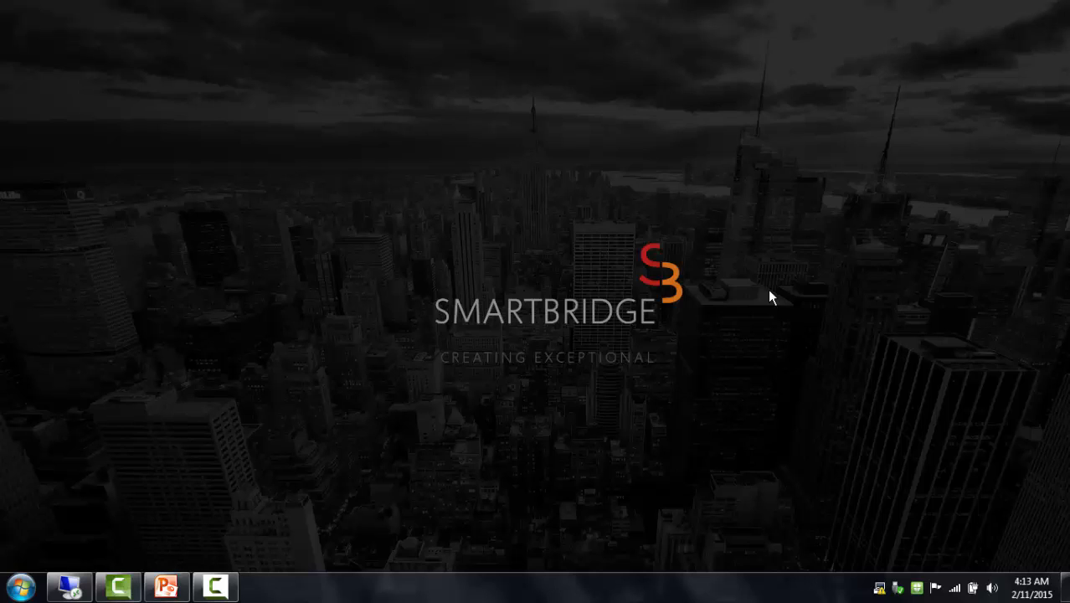
Step: Switch to the DVOATS remote desktop session and launch Internet Explorer by running iexplore
left_click(70, 588)
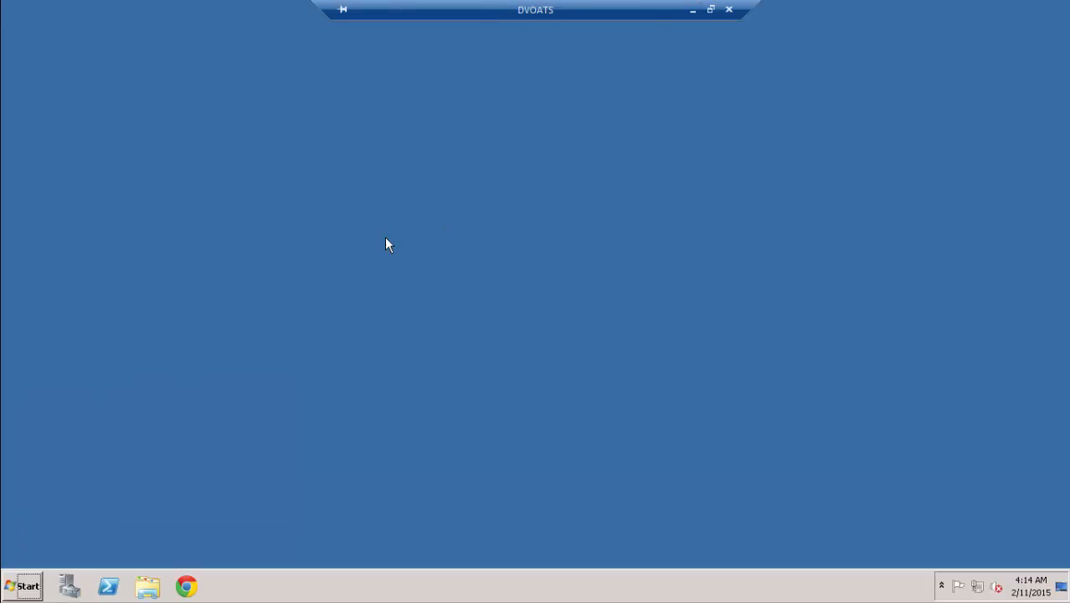
key("super+r")
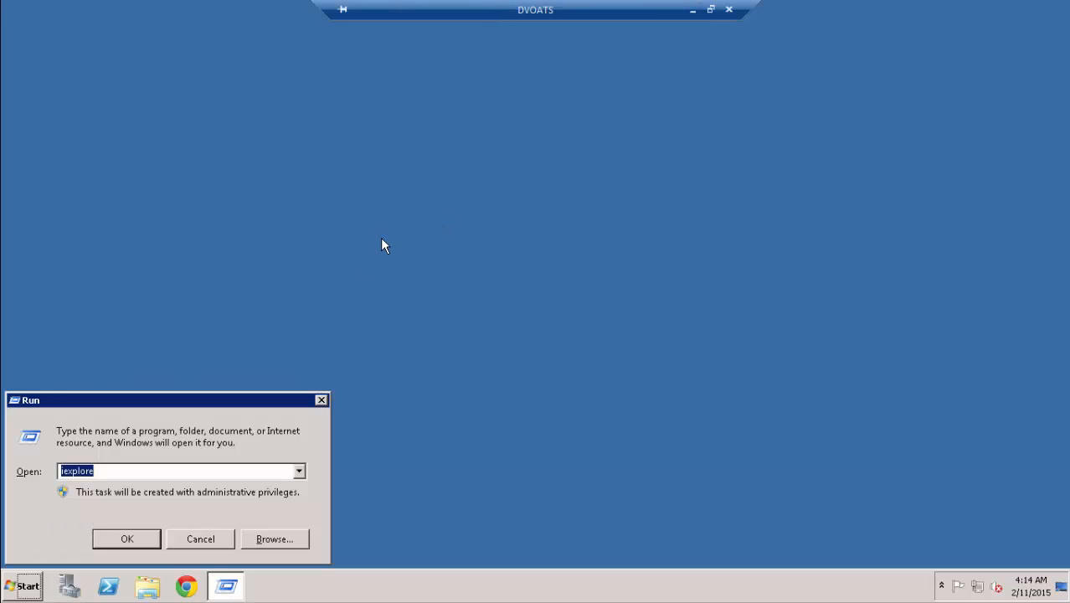
type("iexplore")
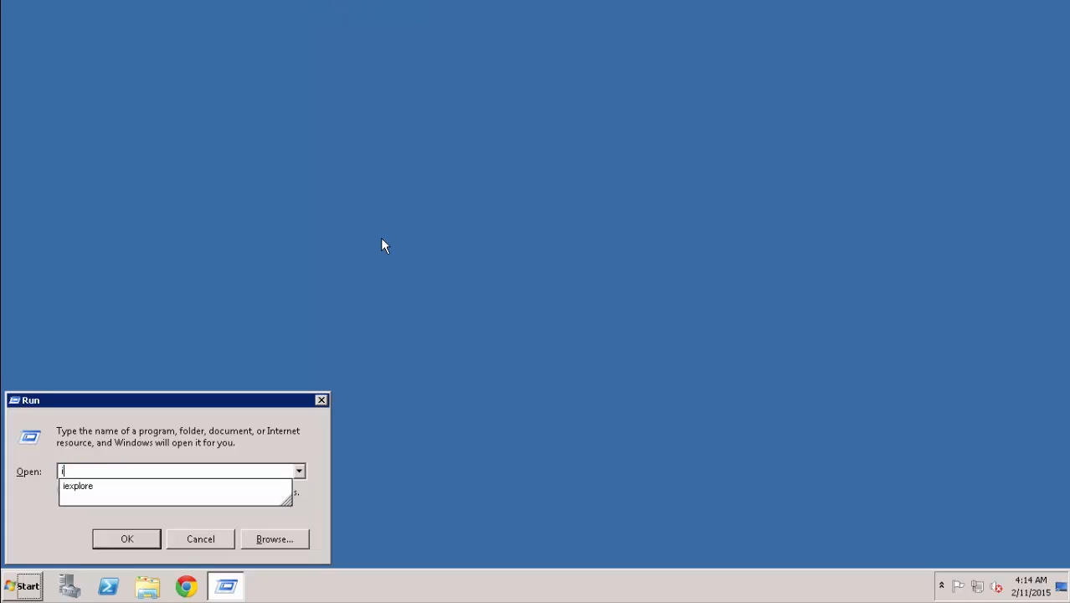
key("Return")
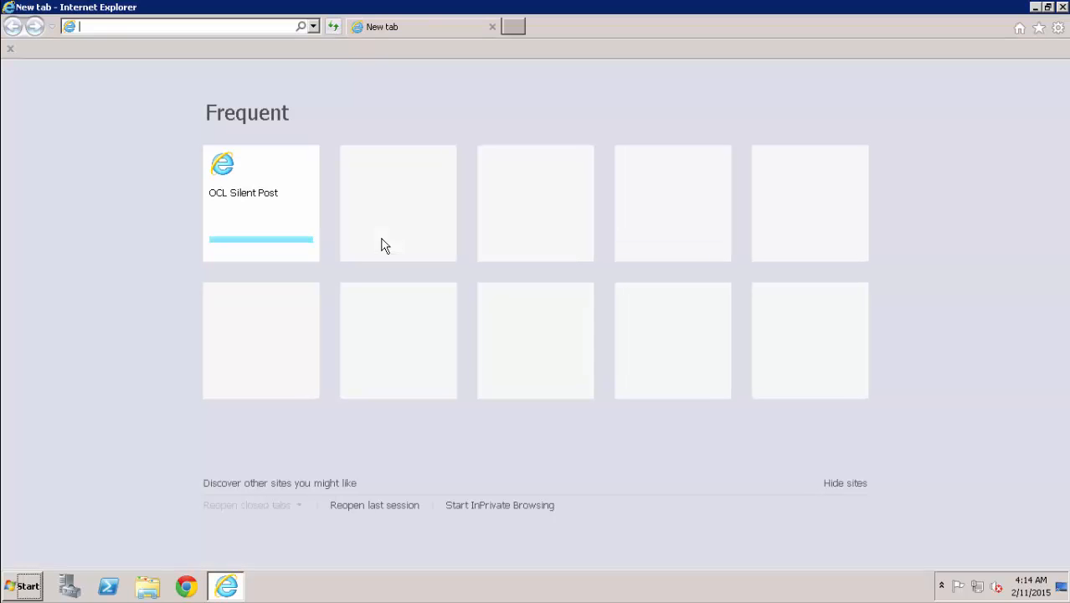
type("http://")
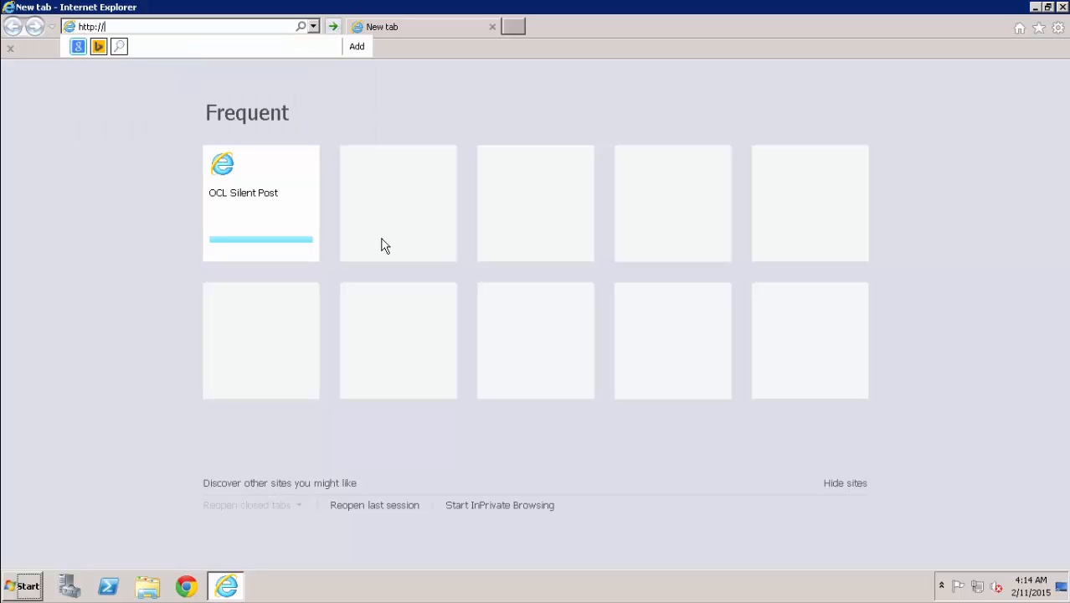
type("localhost:8088/")
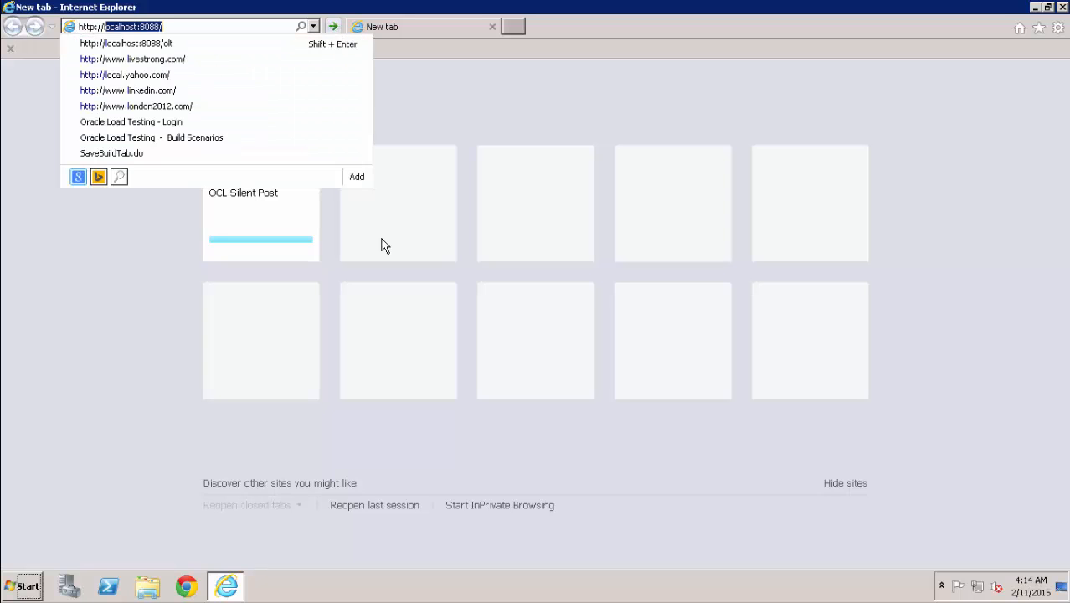
key("Down")
key("Return")
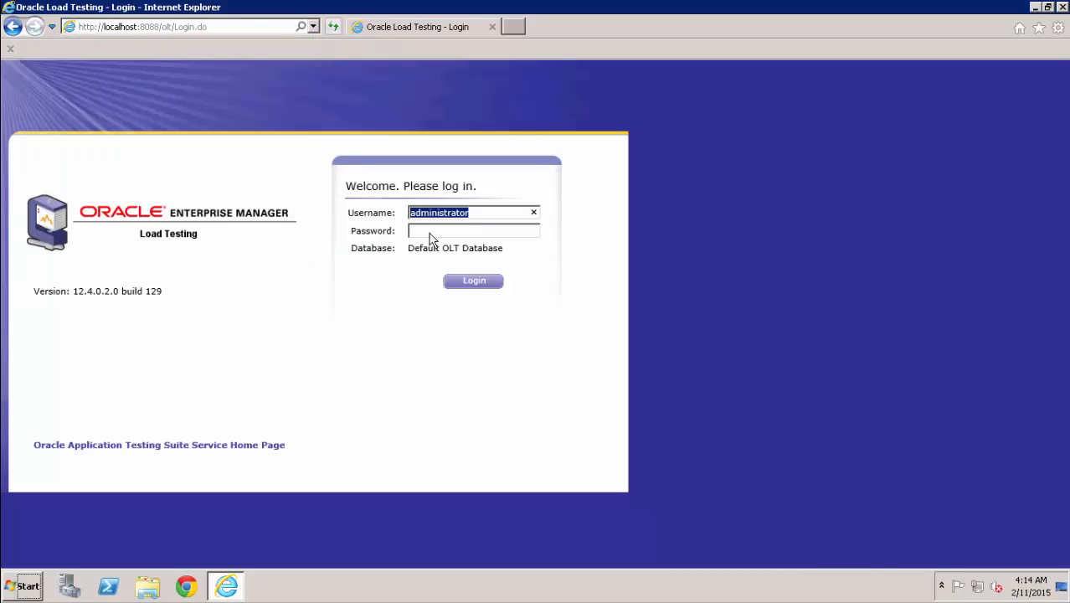
Step: Enter the account password and log in to Oracle Load Testing with the prefilled username
left_click(471, 230)
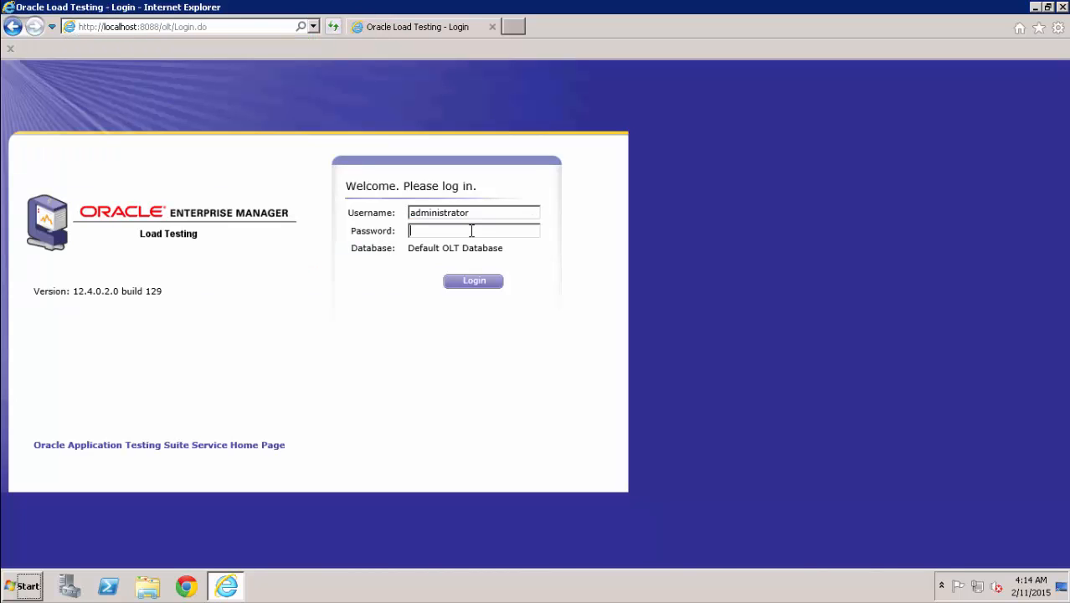
type("********")
left_click(473, 284)
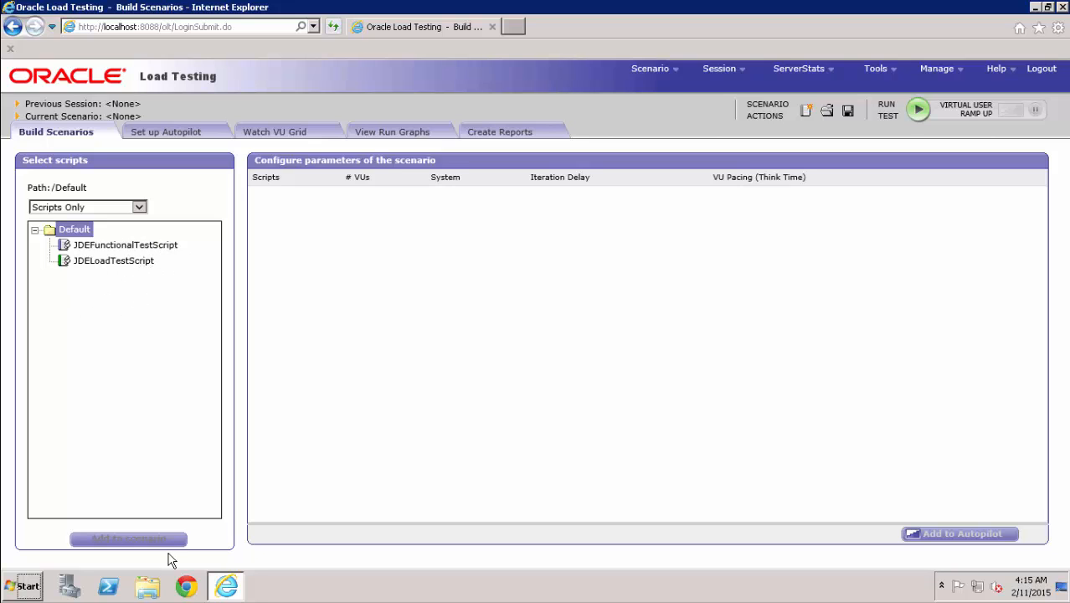
Step: Browse to the C:\OracleATS\OFT folder in Windows Explorer to examine where the test scripts are stored
left_click(148, 586)
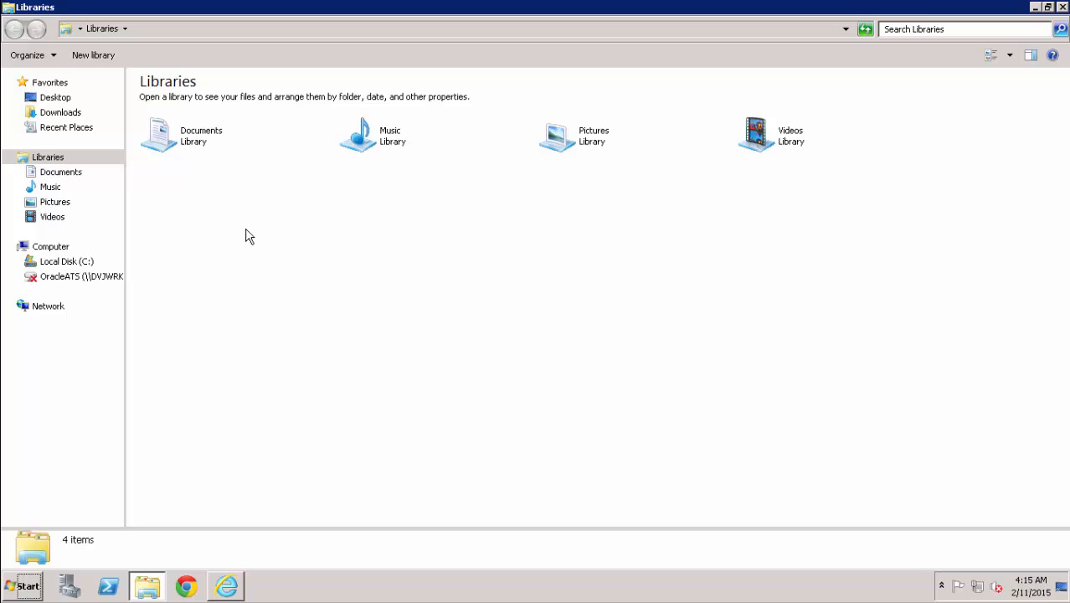
left_click(90, 263)
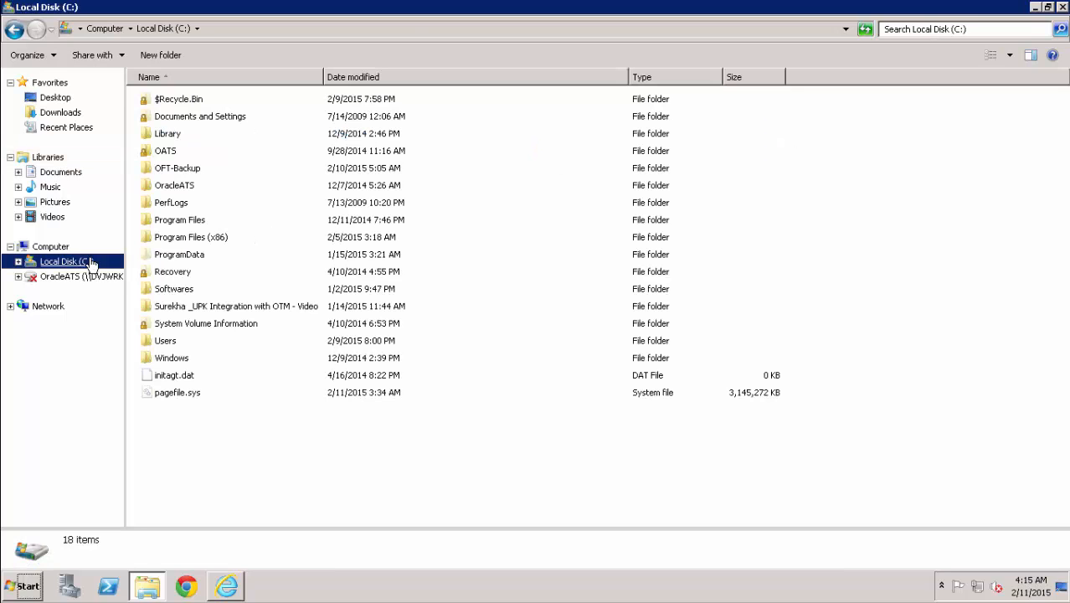
double_click(178, 189)
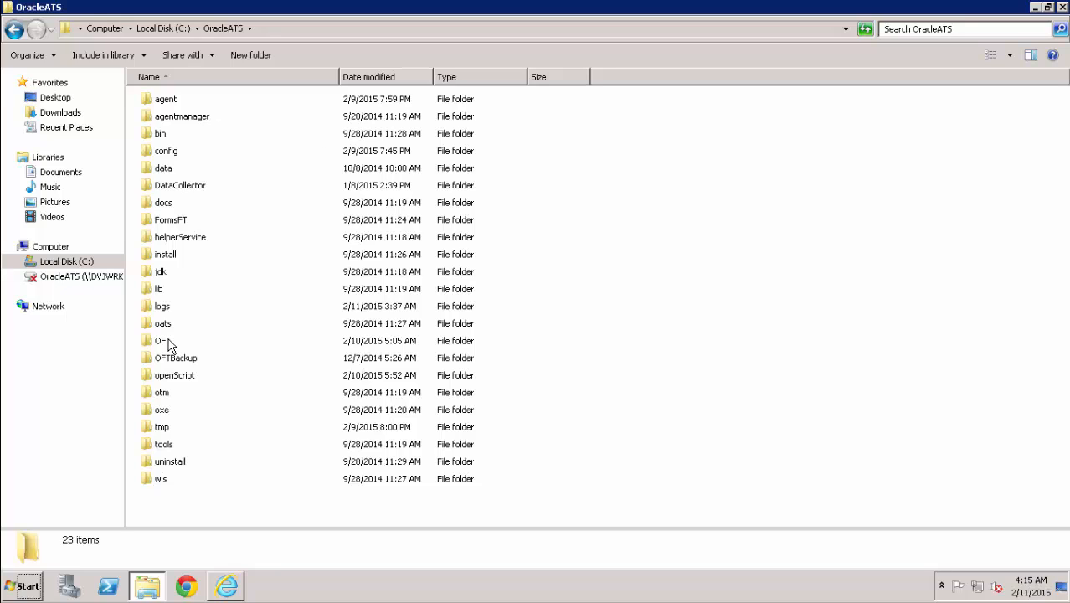
double_click(168, 340)
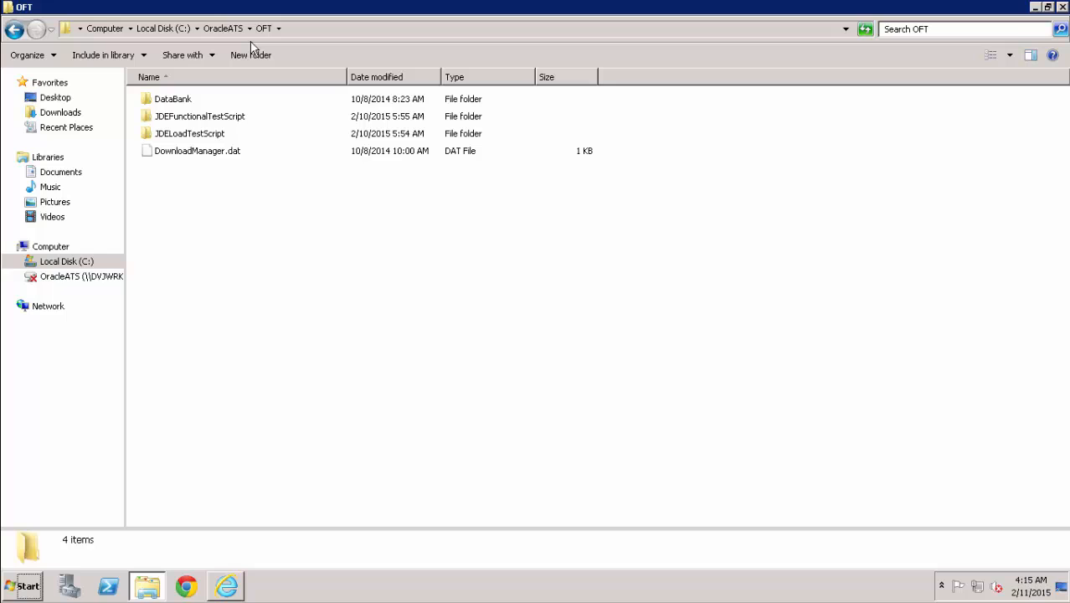
Step: Switch back to Oracle Load Testing and add JDEFunctionalTestScript to the scenario
left_click(226, 589)
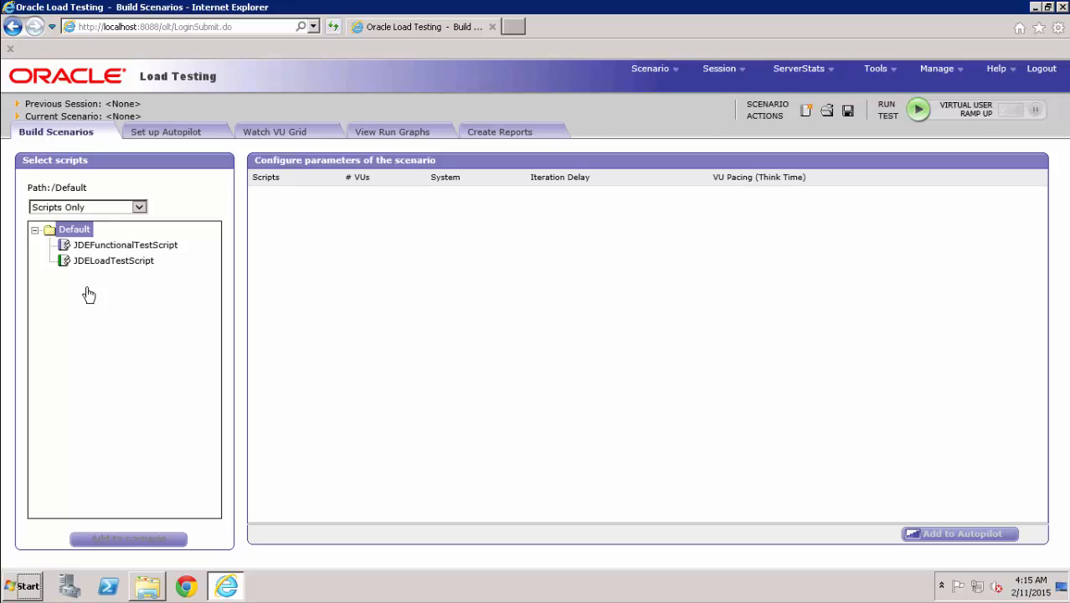
double_click(152, 251)
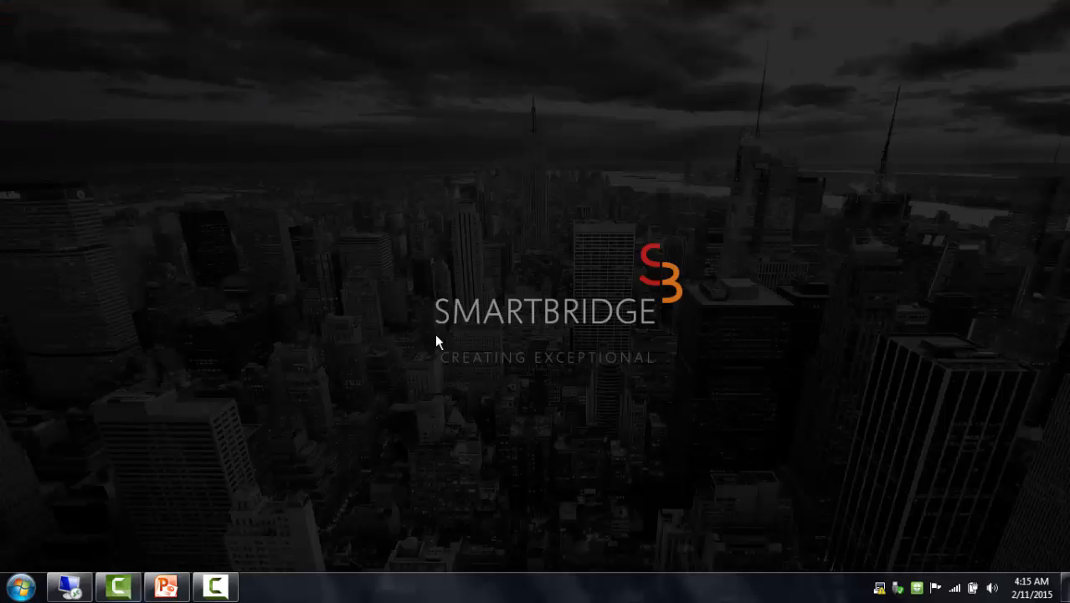
Step: Switch to PowerPoint, show the "Oracle Load Test with Functional Test Script" slide full screen, and exit the slide show
left_click(166, 587)
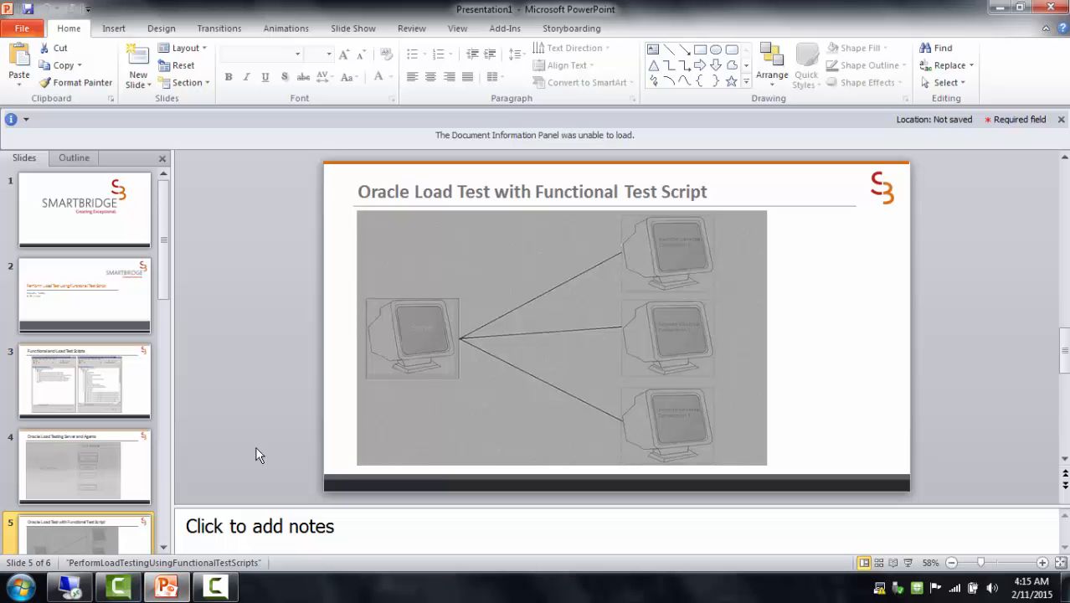
key("F5")
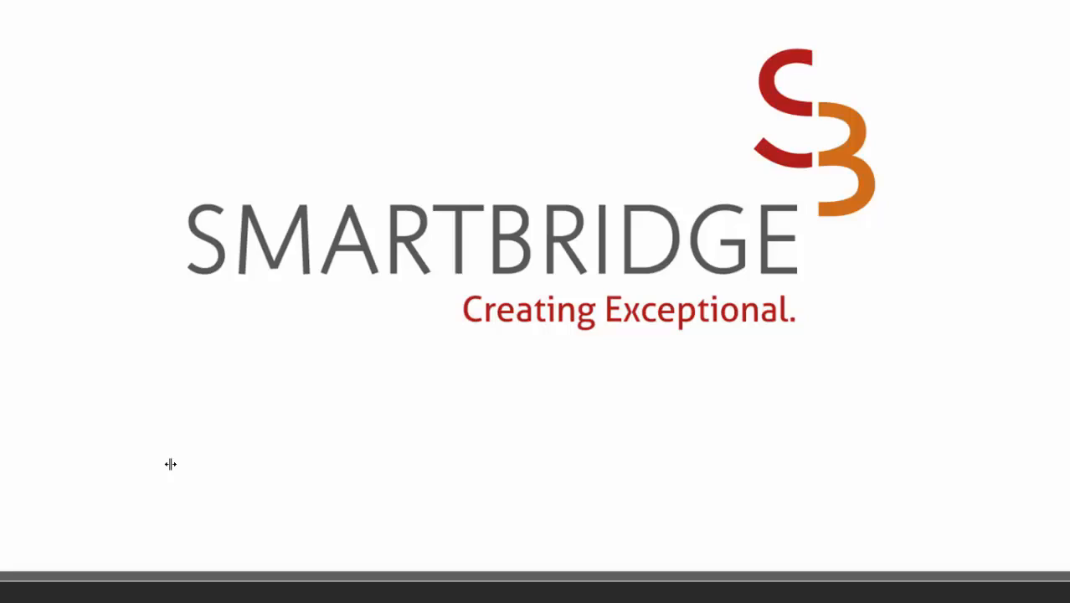
key("Right")
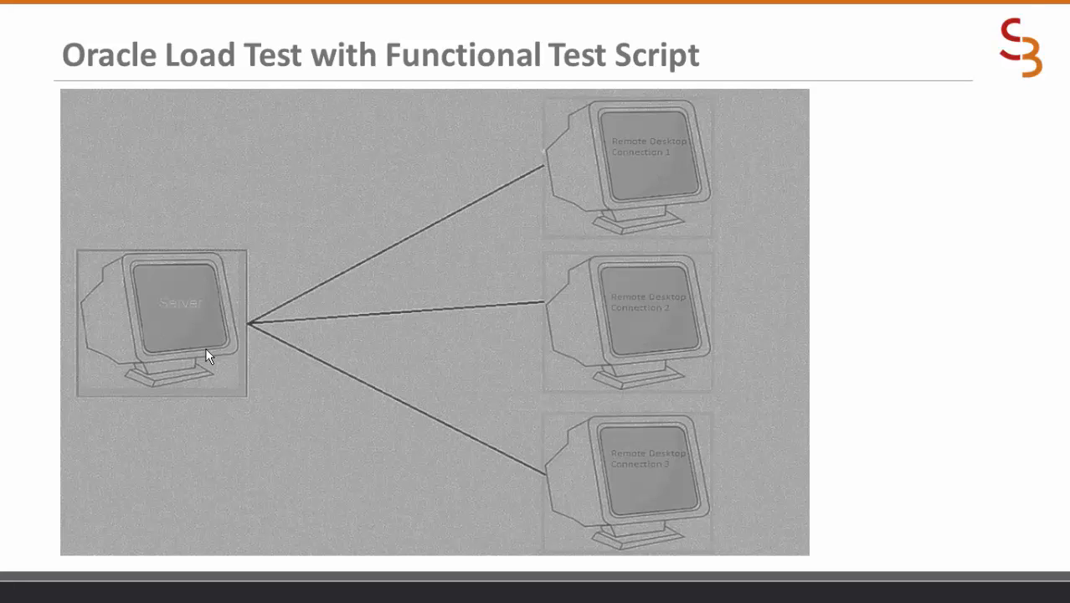
key("Escape")
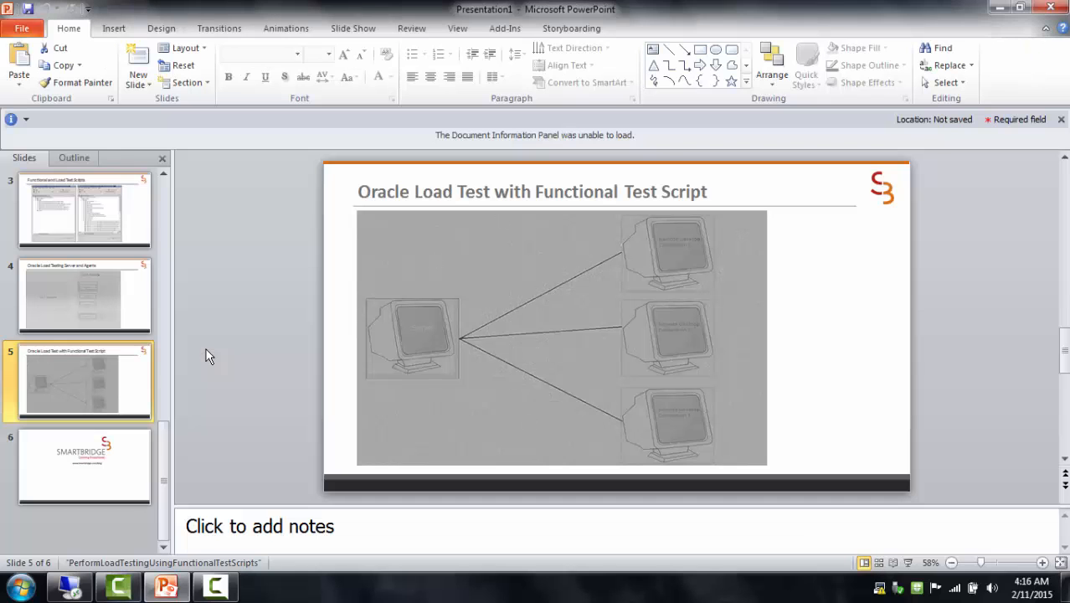
Step: Return to the remote desktop session and run the JDEFunctionalTestScript load test, overwriting the saved session SESSION0001
left_click(70, 592)
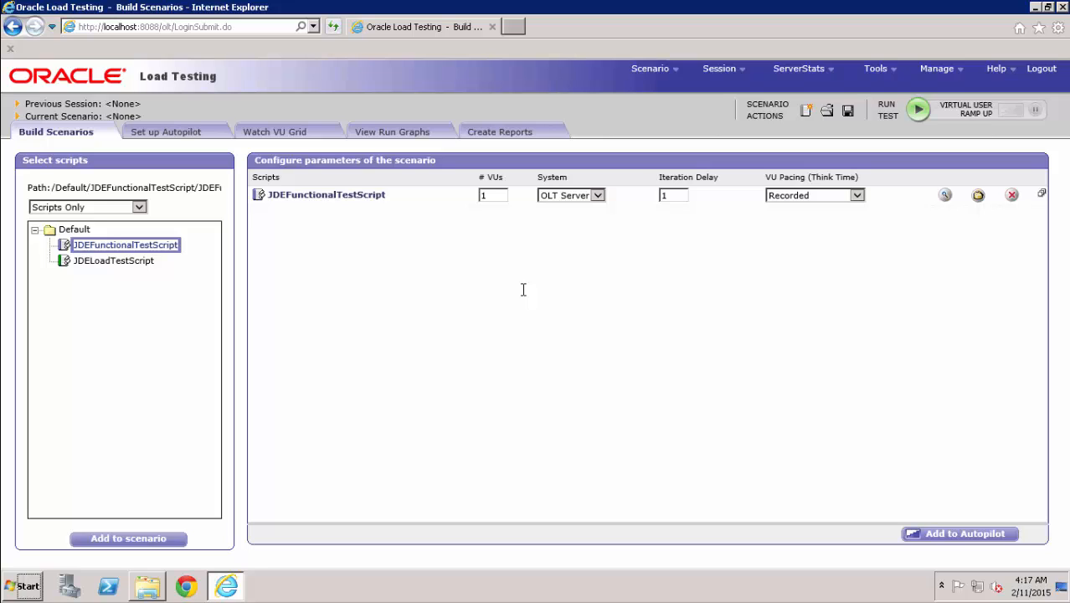
left_click(923, 116)
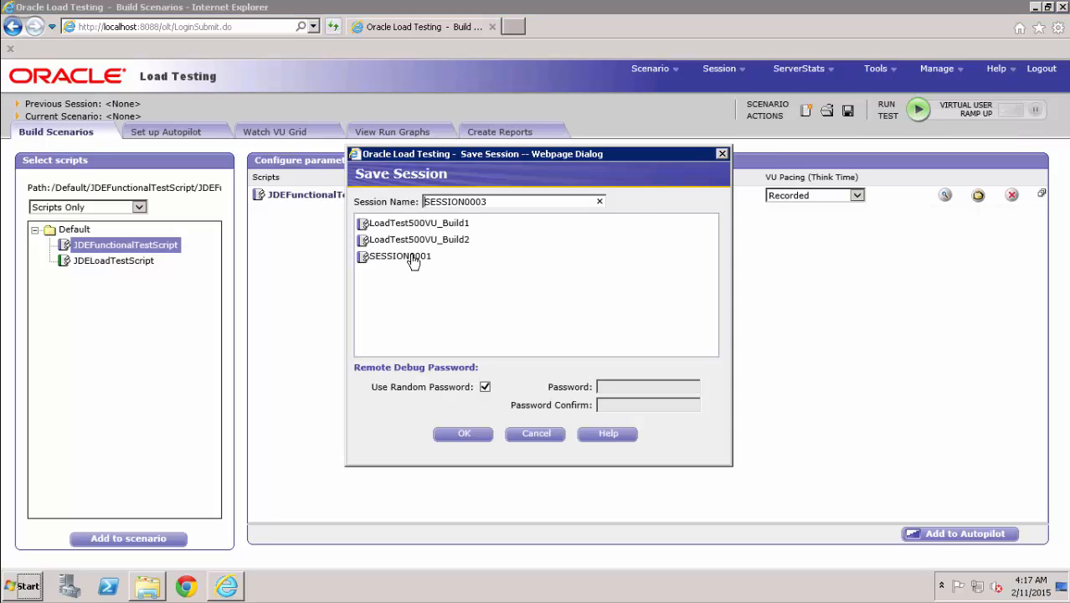
double_click(414, 259)
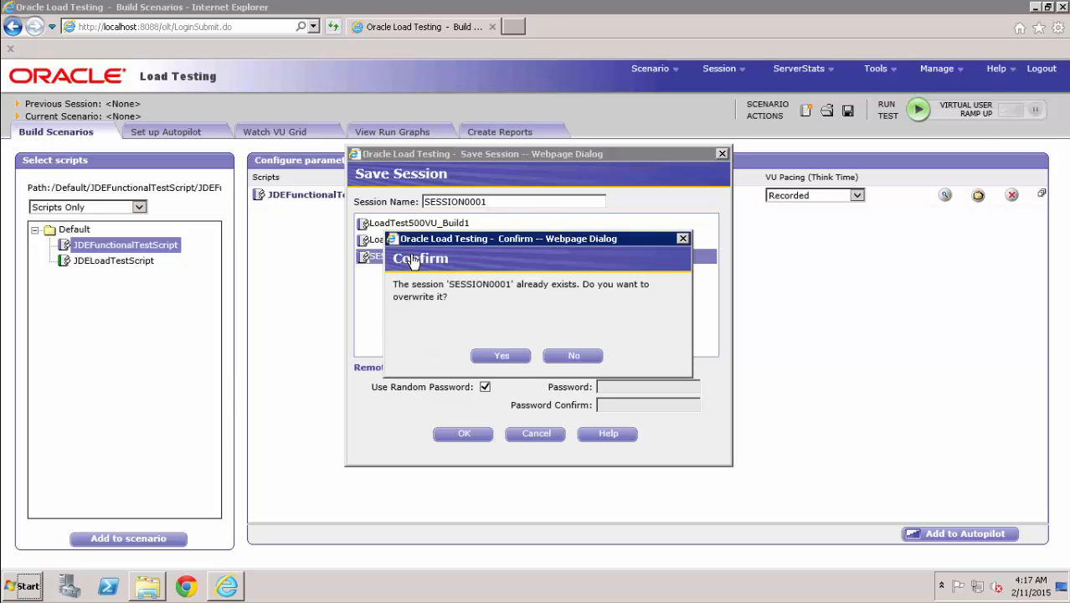
key("Escape")
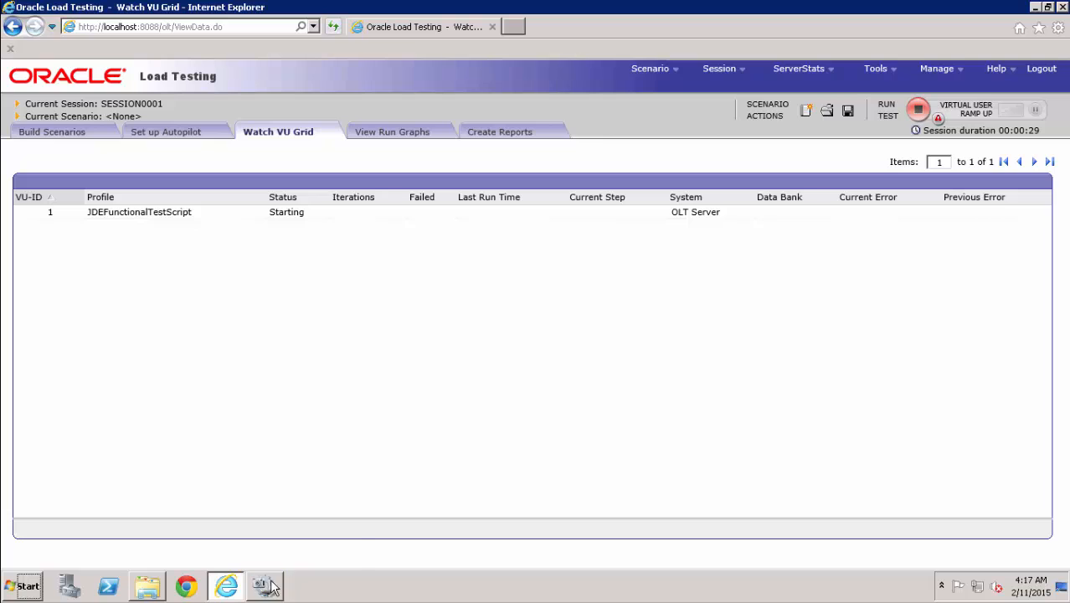
Step: Open the Interactive Services Detection notice and view its message to watch the virtual user's playback
mouse_move(268, 586)
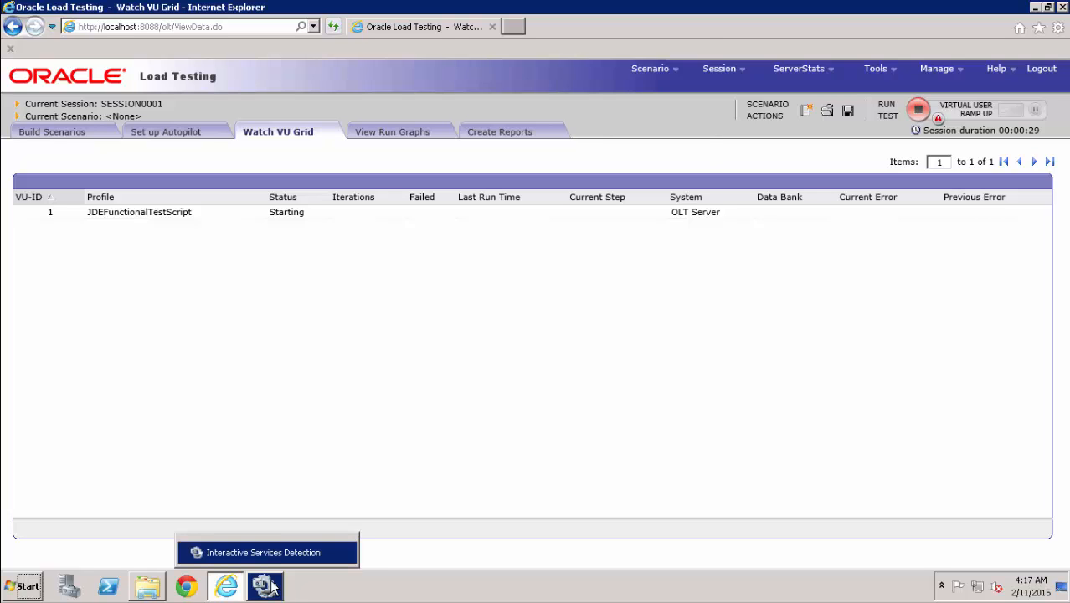
left_click(268, 586)
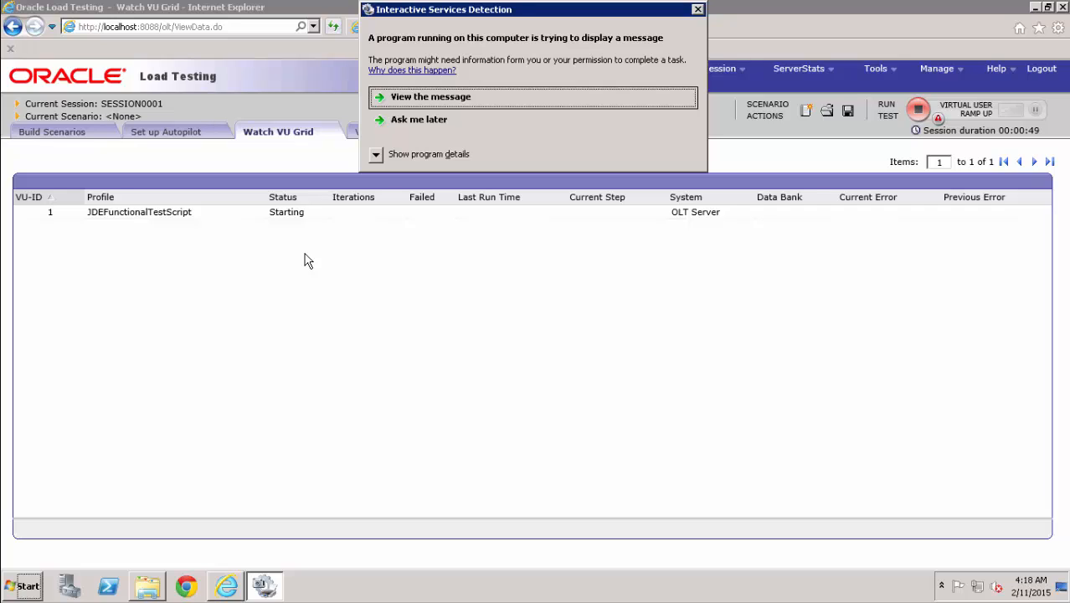
left_click(456, 97)
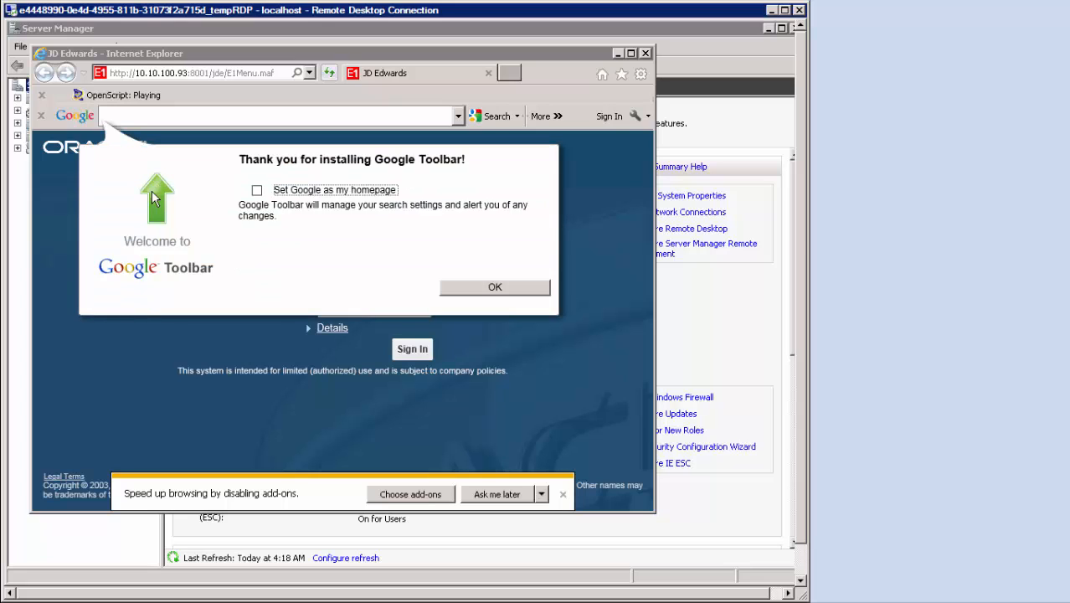
Step: Dismiss the Google Toolbar welcome prompt in the playback browser and decline the enhanced features
left_click(512, 292)
left_click(519, 295)
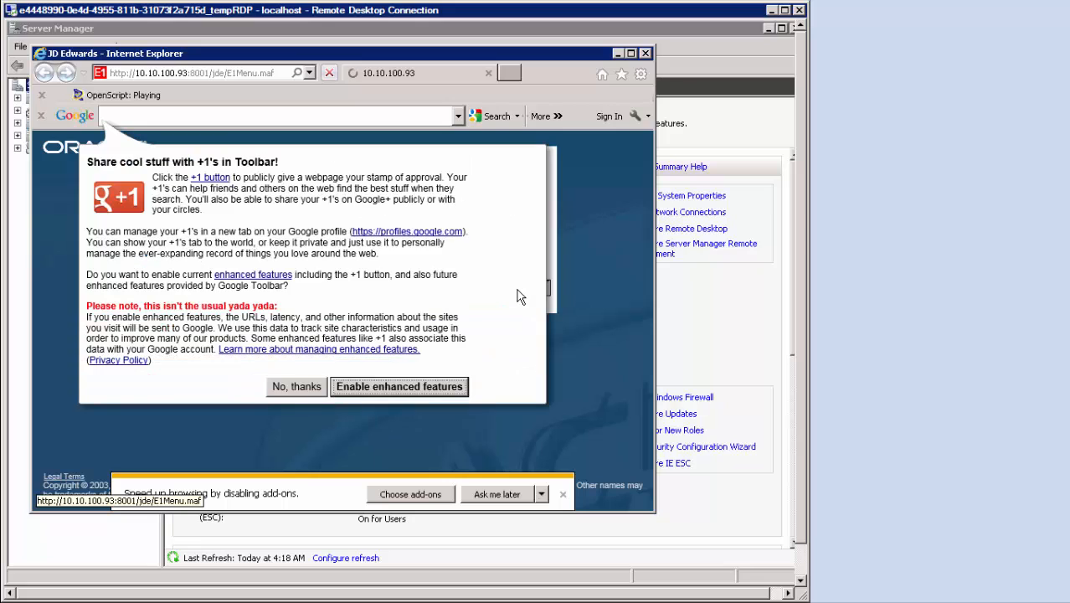
left_click(286, 389)
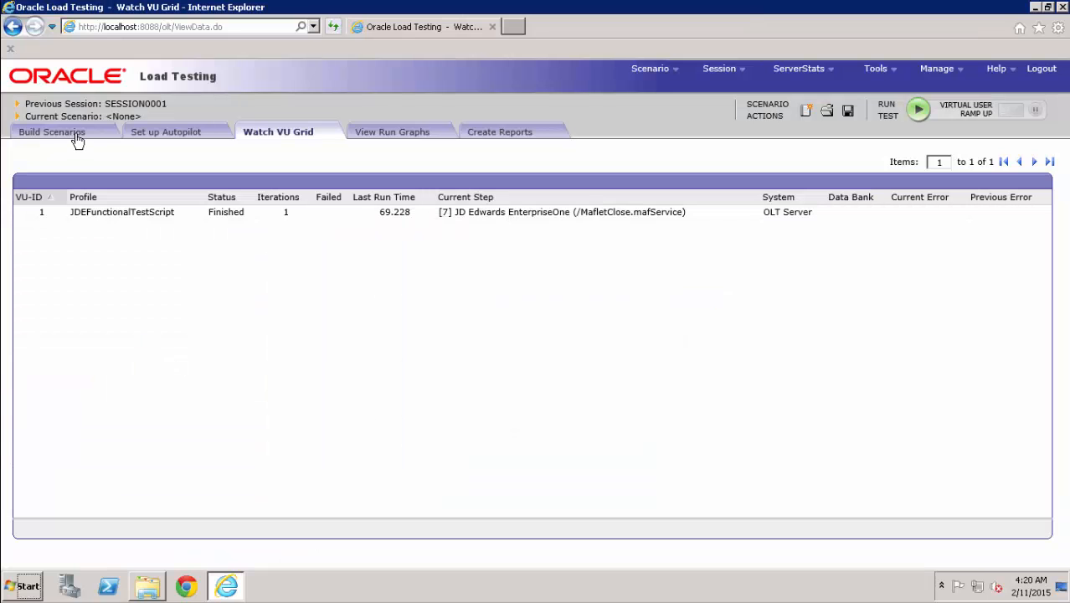
Step: Go back to Build Scenarios and open the C:\Users folder in Windows Explorer to examine the existing user folders
left_click(75, 138)
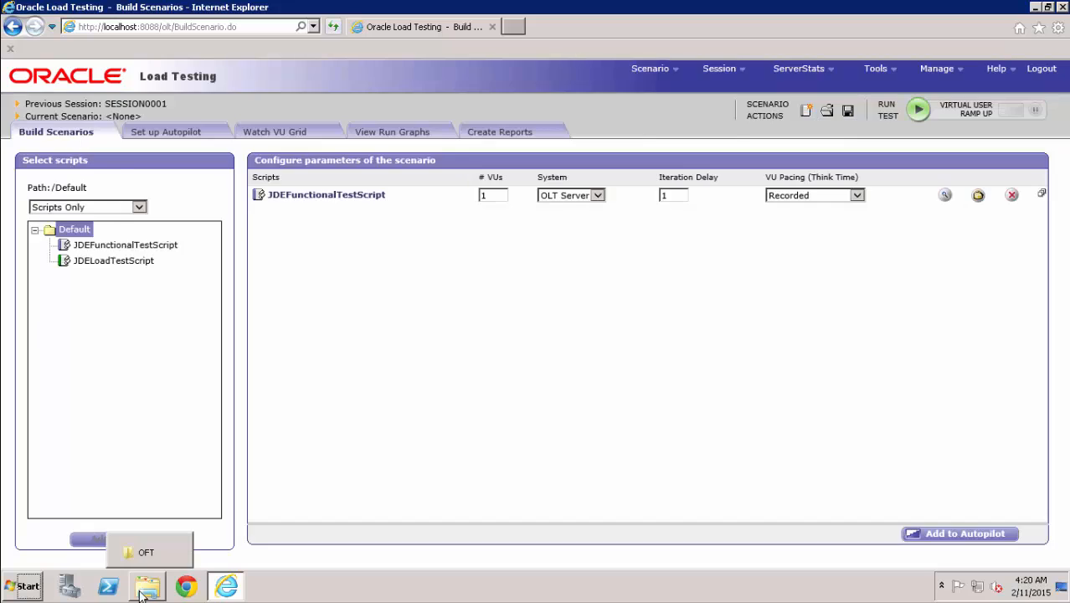
left_click(145, 586)
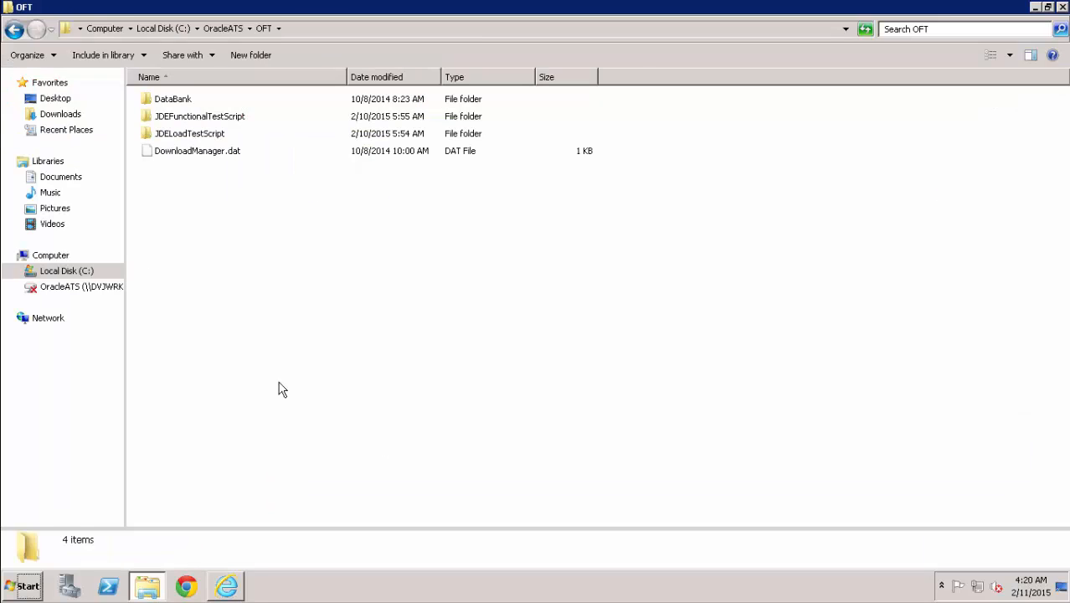
left_click(87, 274)
double_click(254, 284)
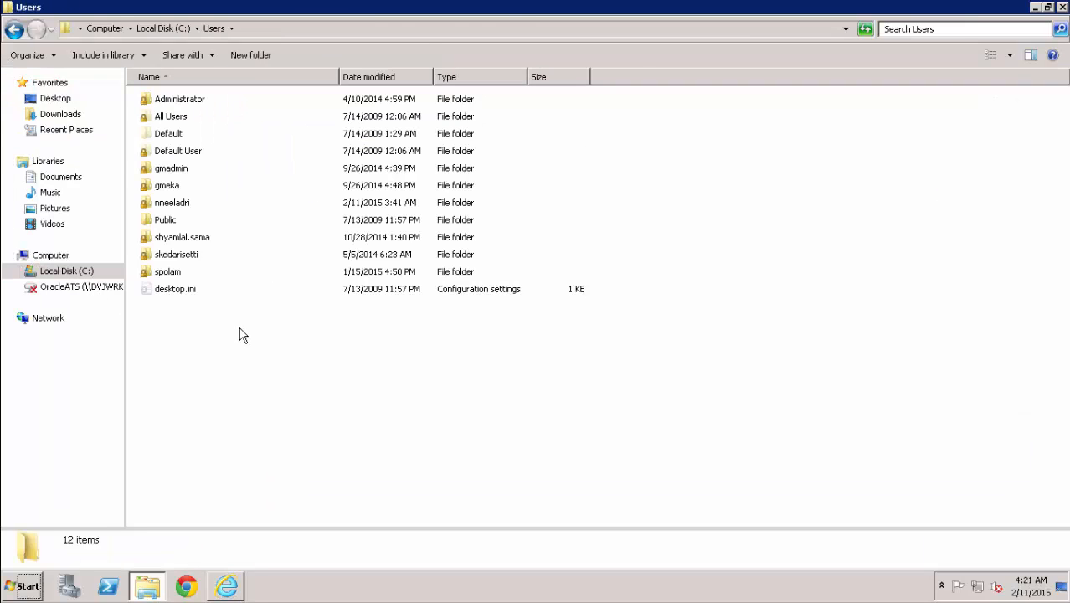
Step: Return to Oracle Load Testing and rerun the functional script scenario, overwriting the SESSION0001 session again
left_click(226, 586)
key("alt+Tab")
key("alt+Tab")
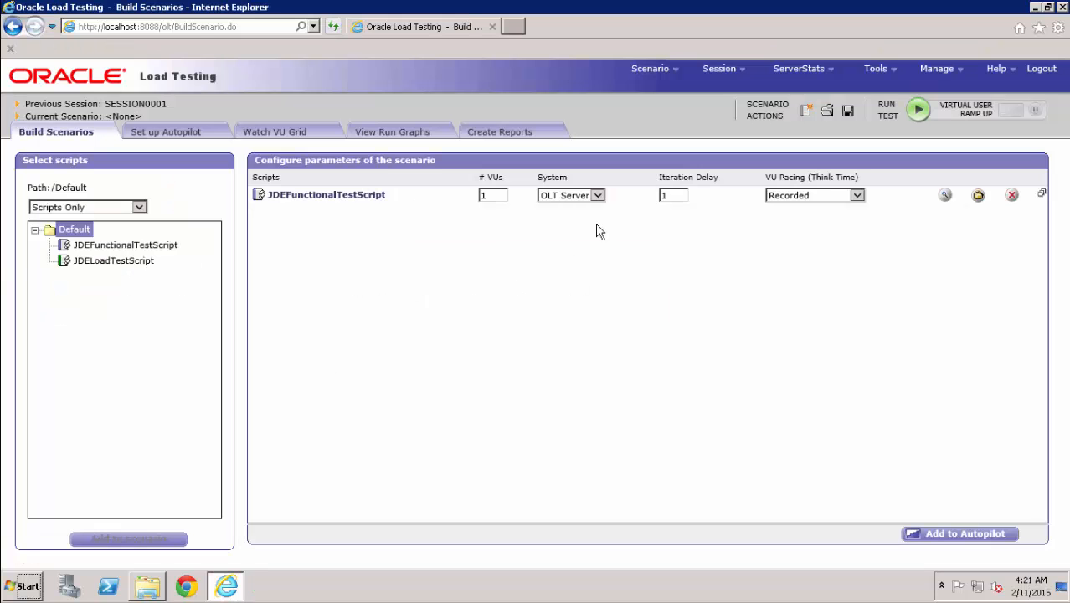
left_click(919, 111)
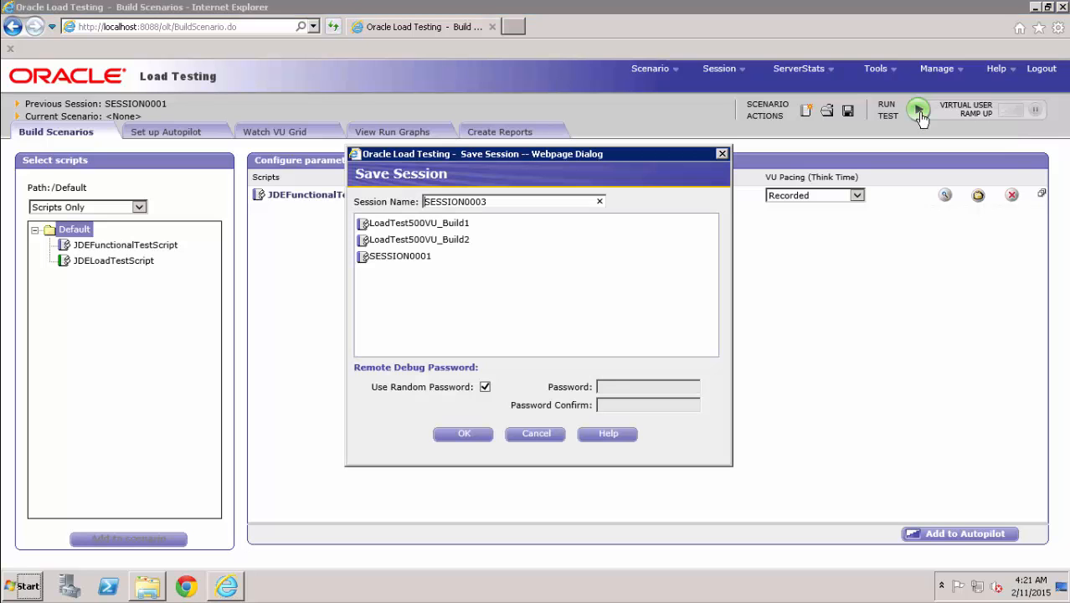
double_click(403, 259)
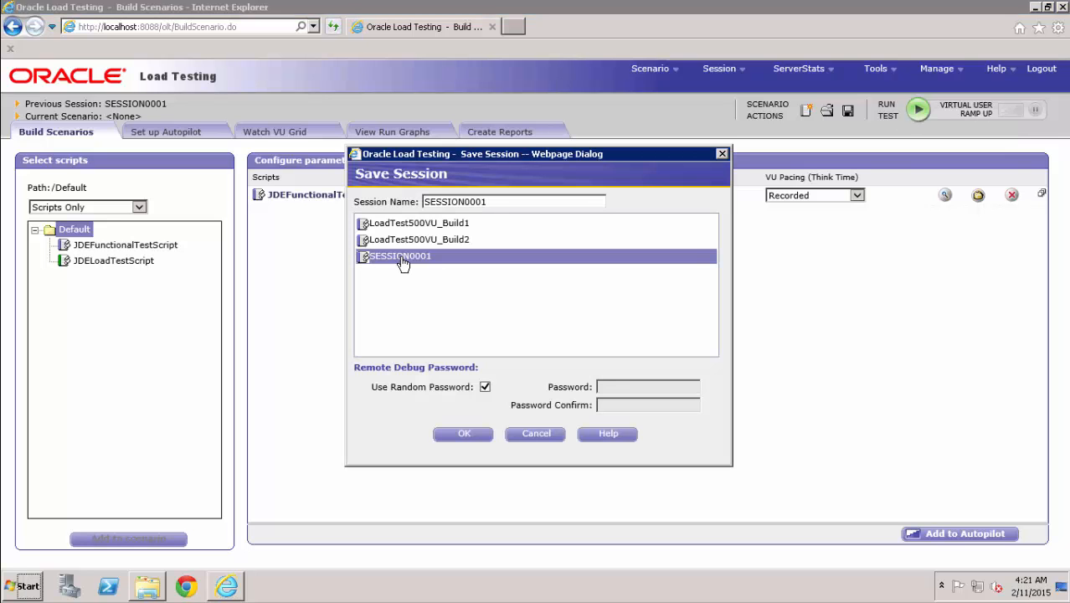
key("Escape")
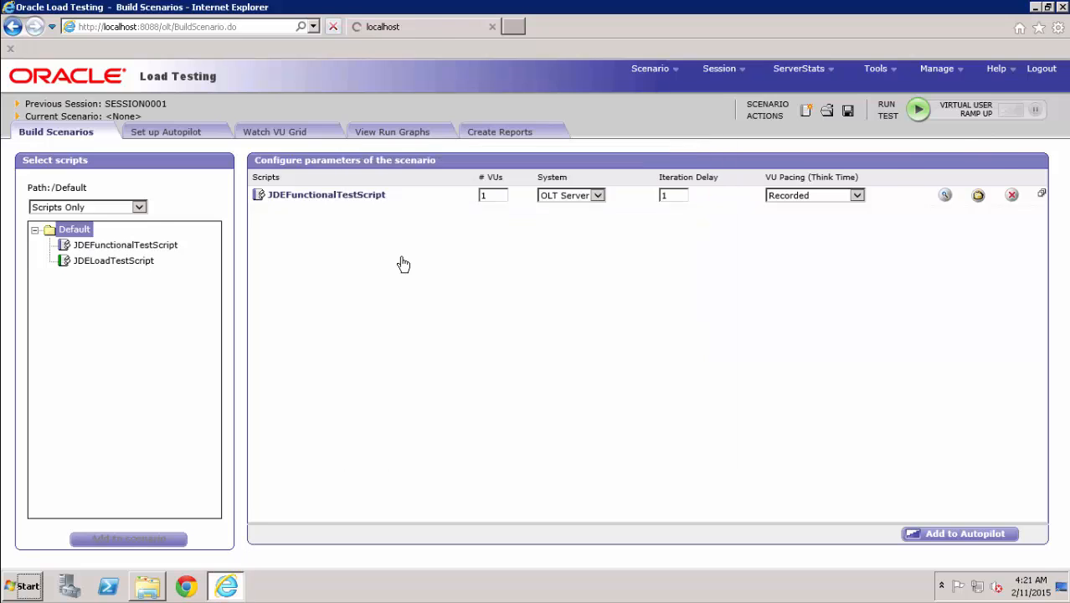
Step: Switch to the C:\Users folder in Windows Explorer and select the temporary user folder oats_ft_910673886
key("alt+Tab")
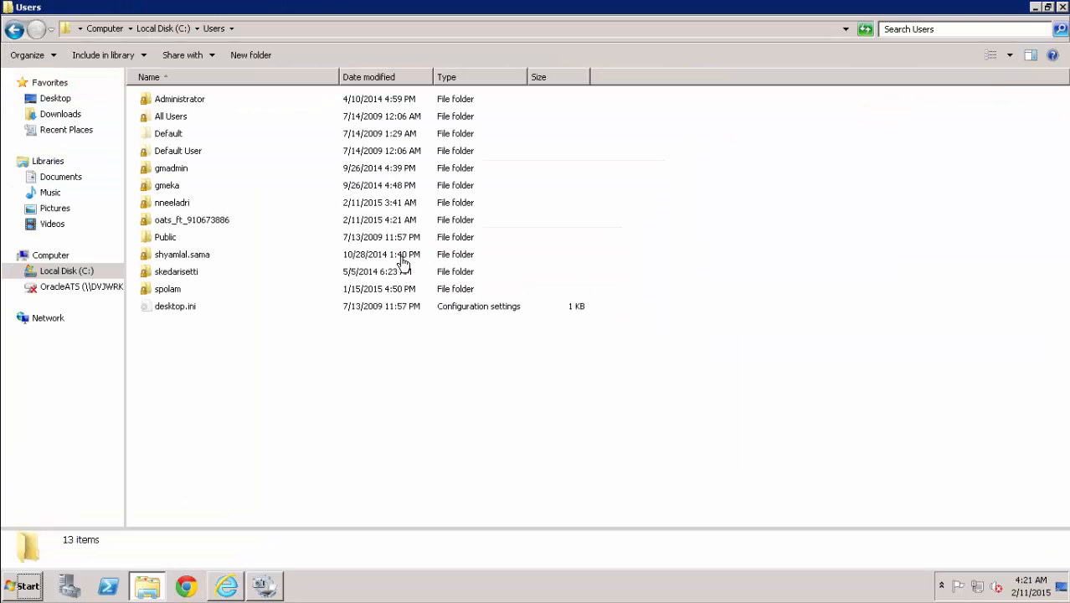
left_click(191, 225)
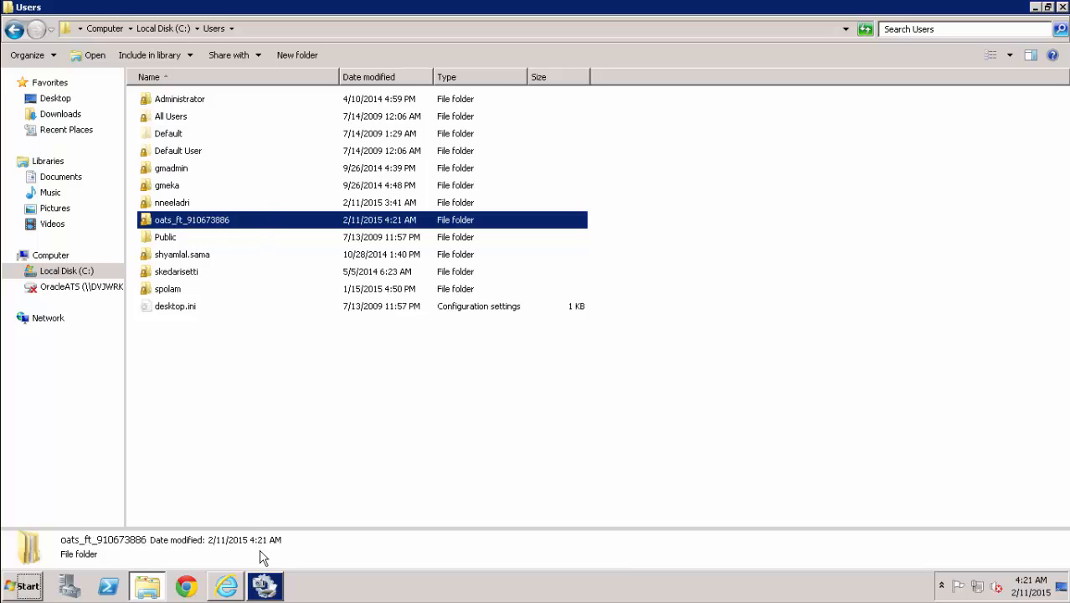
Step: View the Interactive Services Detection message for the new run and decline the Google Toolbar enhanced features in the playback browser
left_click(264, 586)
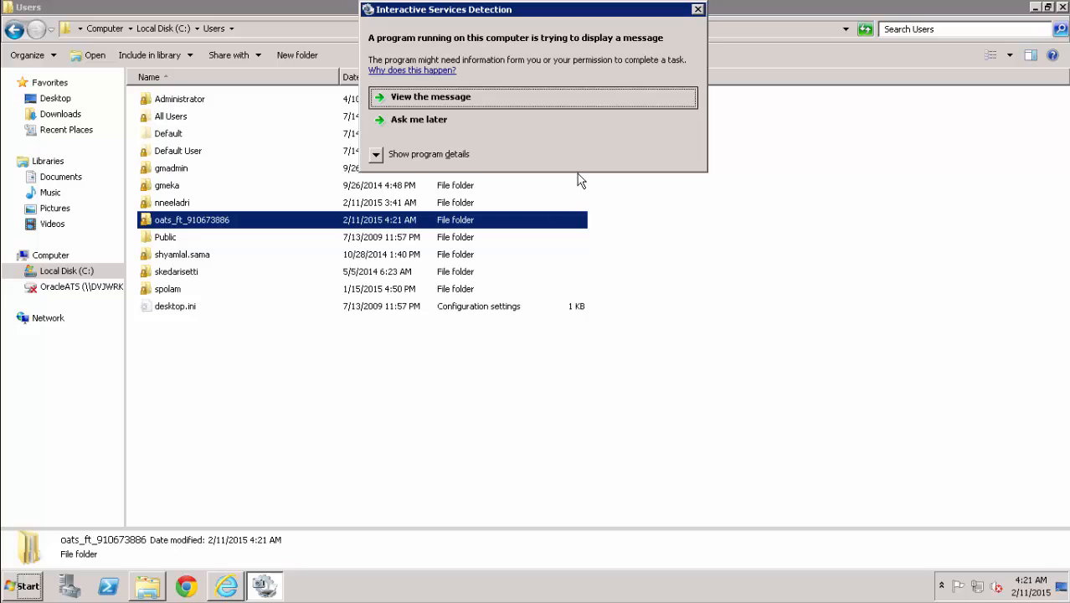
left_click(444, 100)
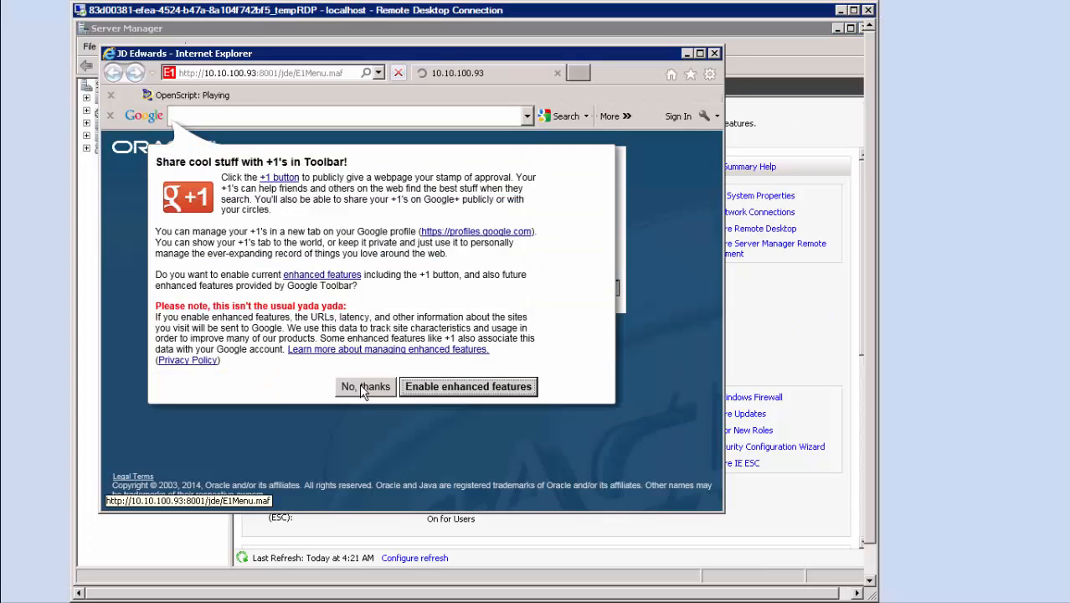
left_click(365, 387)
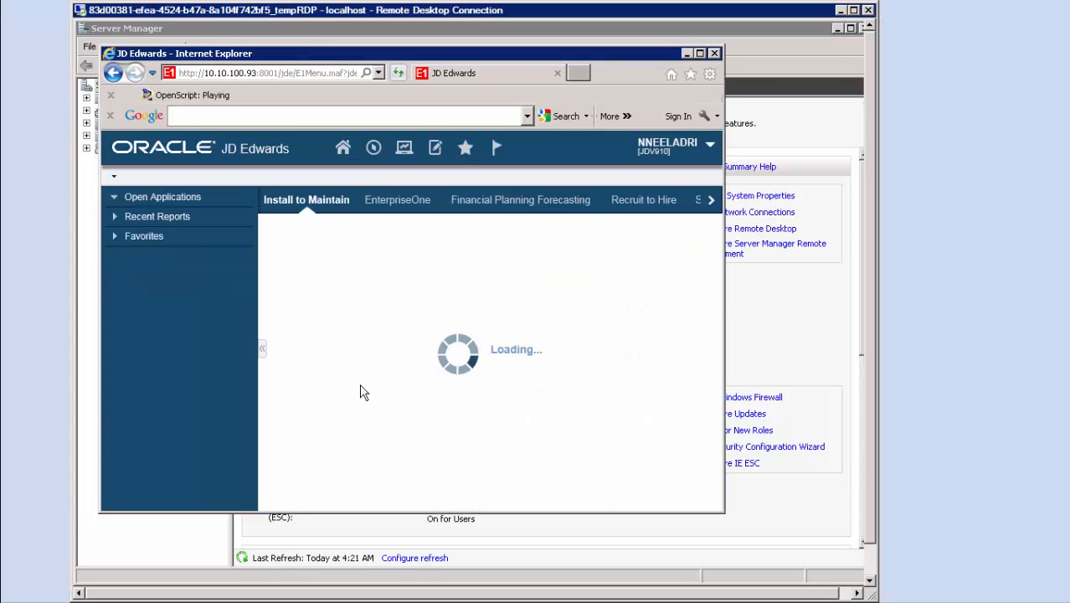